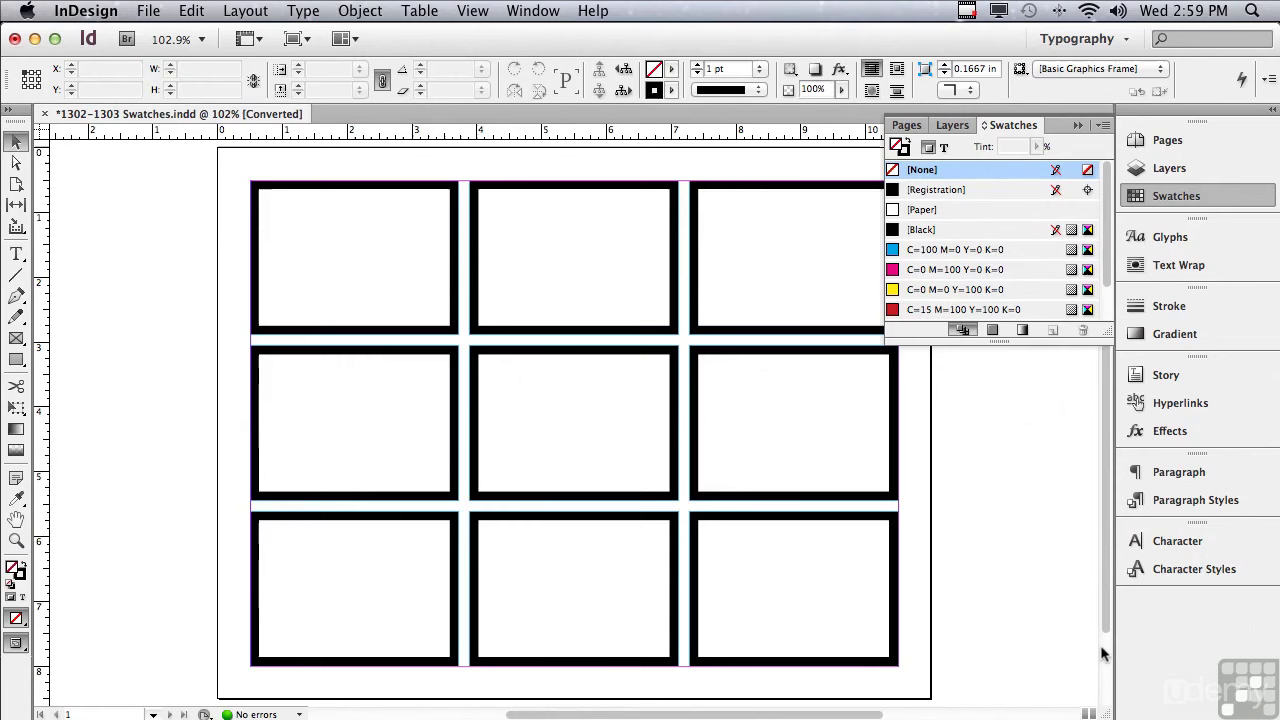
# Create a new colour swatch for PANTONE 301 C from the PANTONE+ Solid Coated library
pyautogui.click(1122, 651)
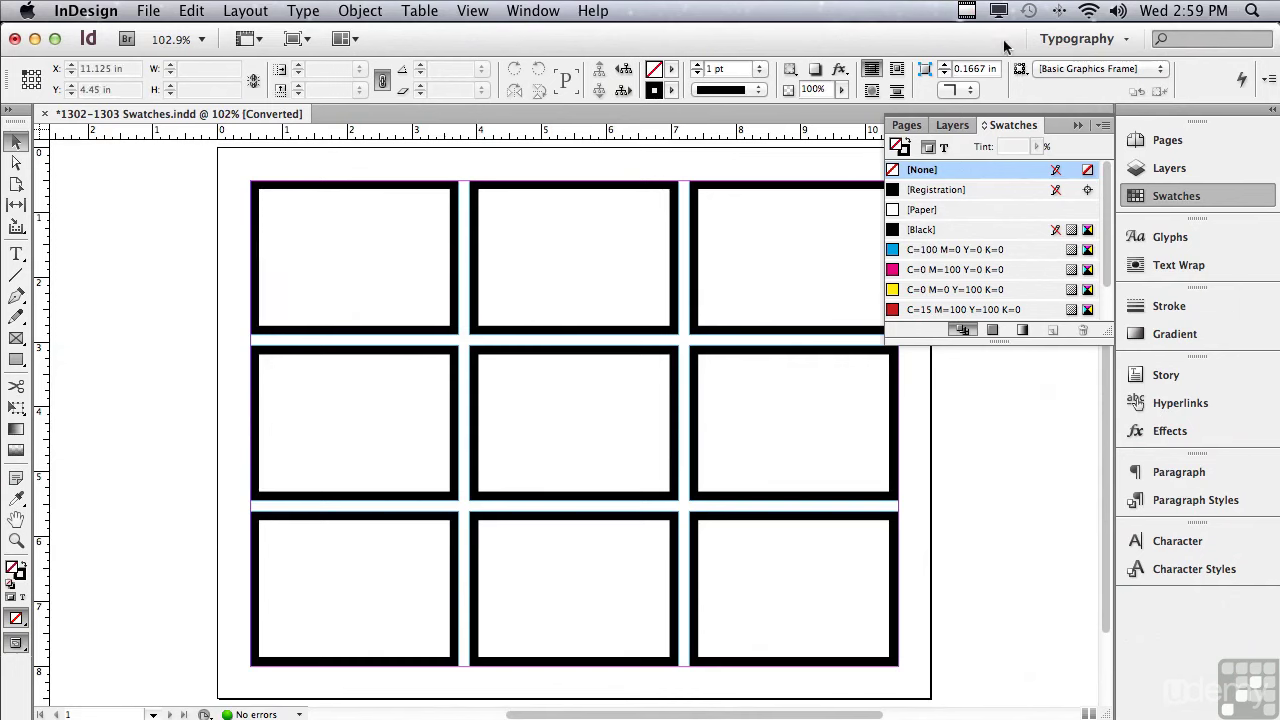
pyautogui.click(1101, 127)
pyautogui.click(1064, 125)
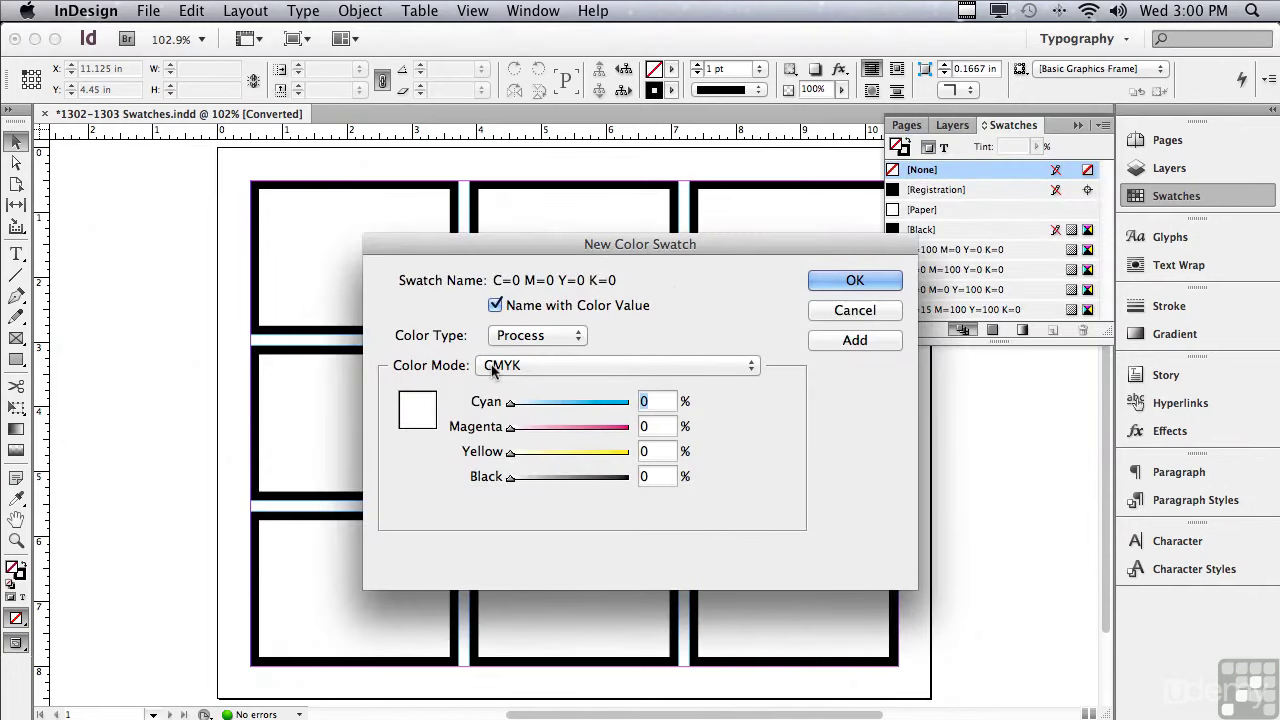
pyautogui.click(493, 366)
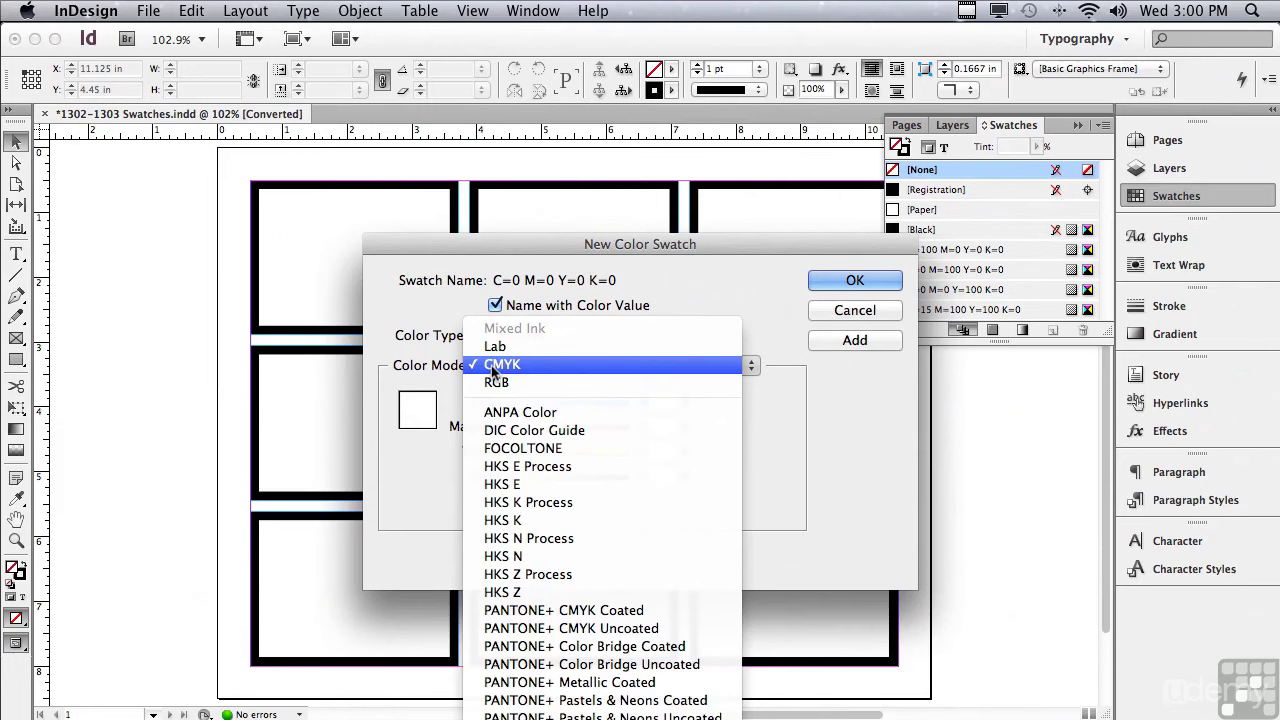
pyautogui.scroll(-5, 505, 600)
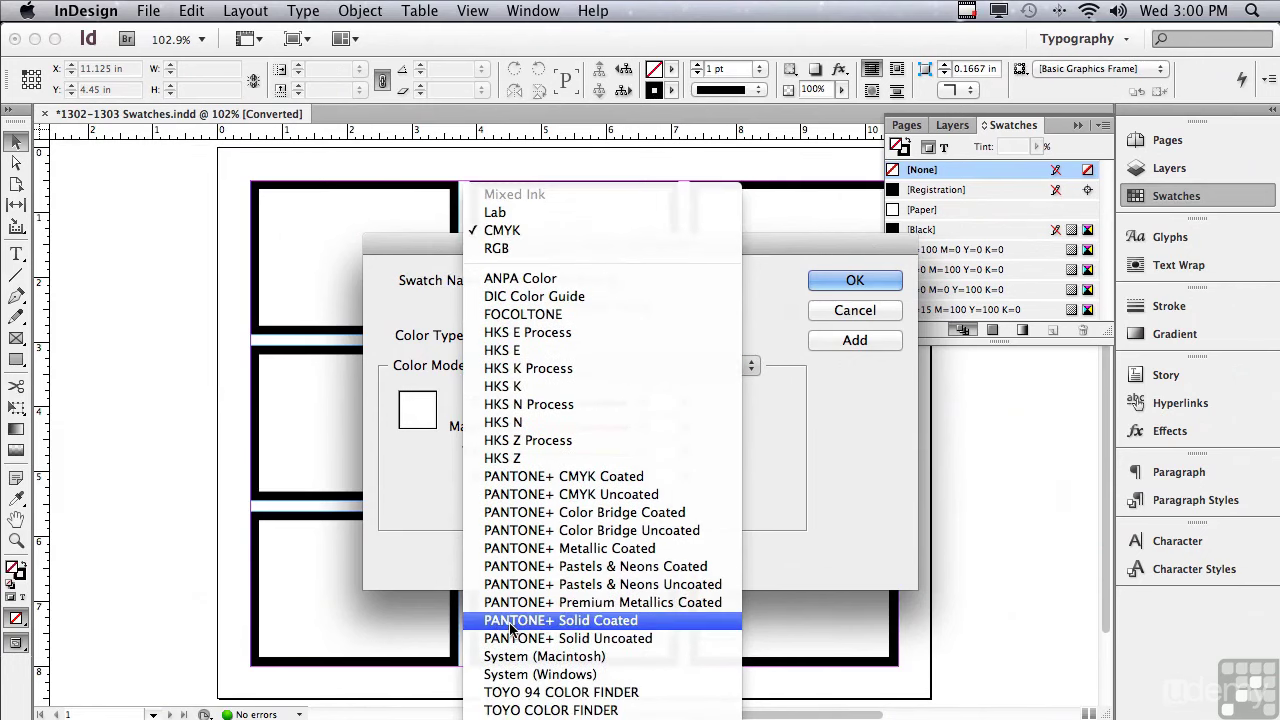
pyautogui.click(510, 621)
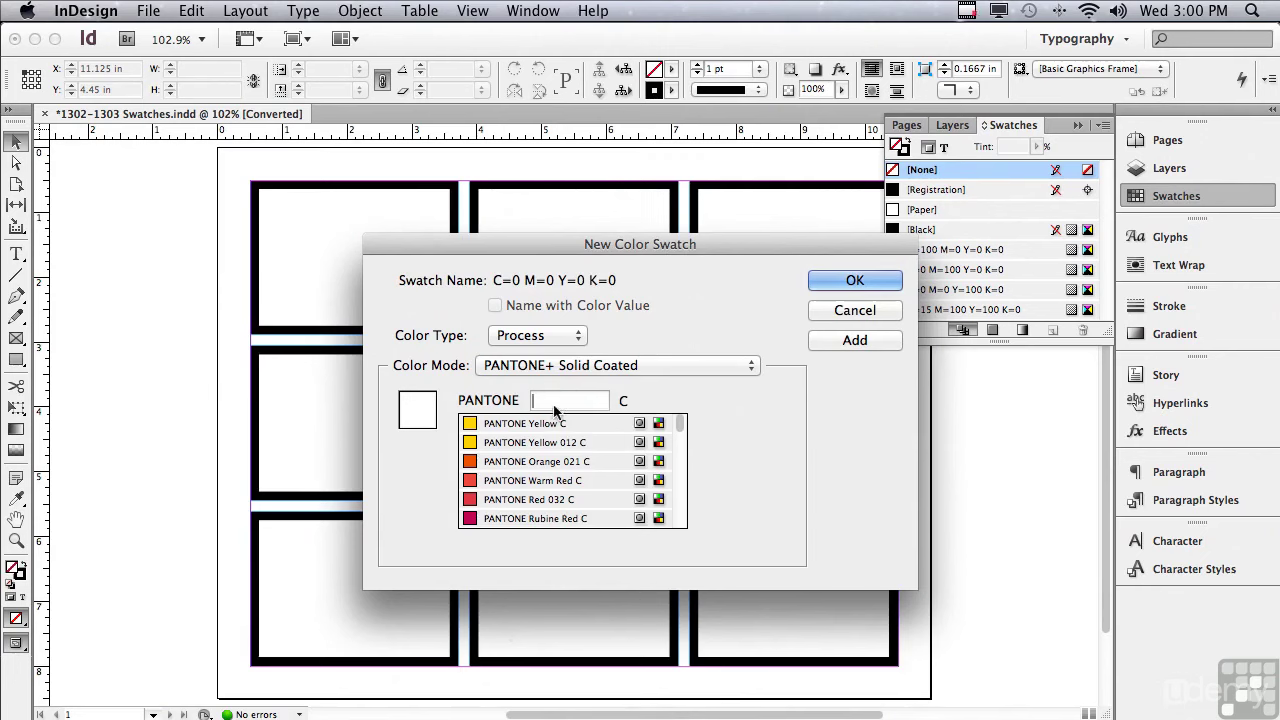
pyautogui.write('300')
pyautogui.press('BackSpace')
pyautogui.write('1')
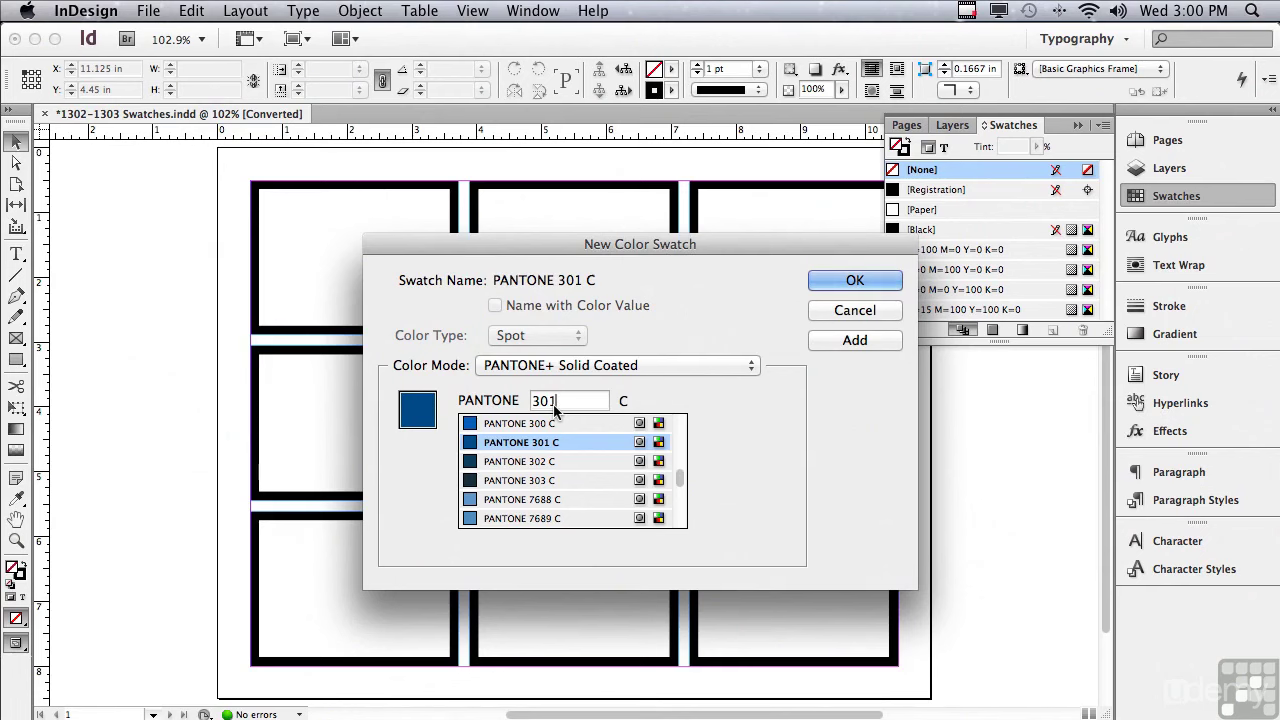
pyautogui.click(867, 279)
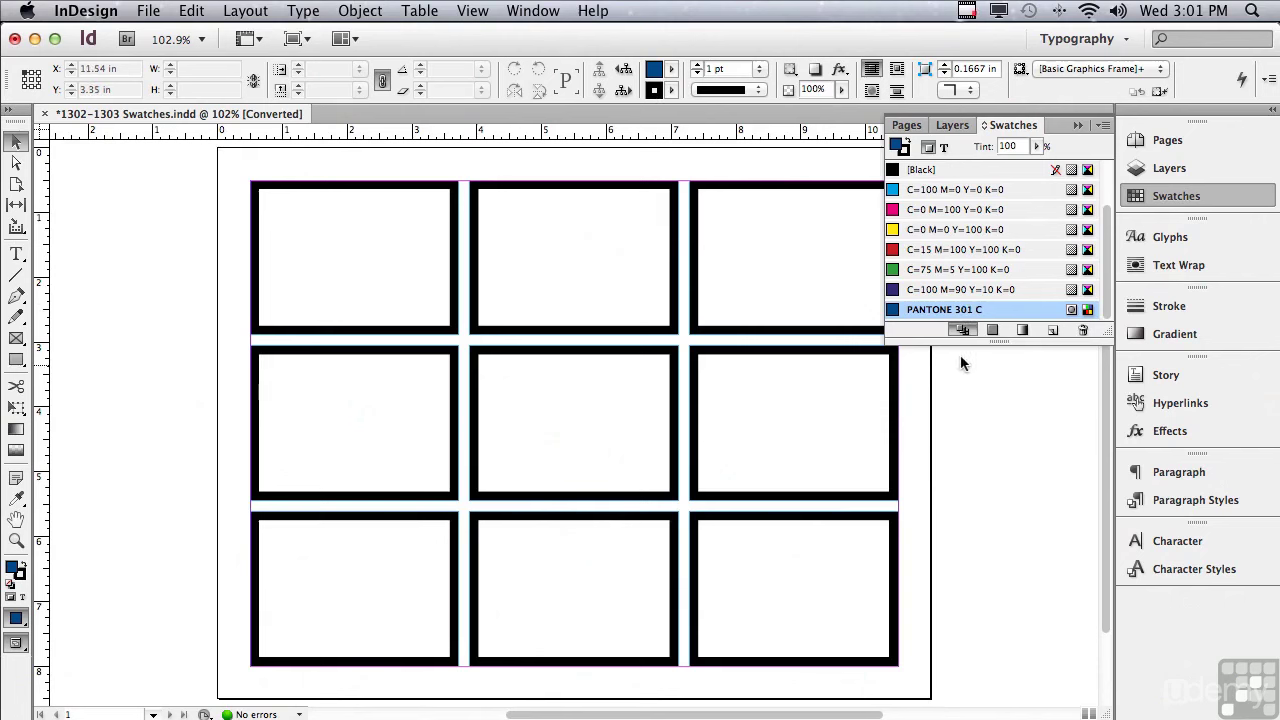
# Convert the PANTONE 301 C swatch to CMYK colour mode with the Process colour type
pyautogui.moveTo(940, 316)
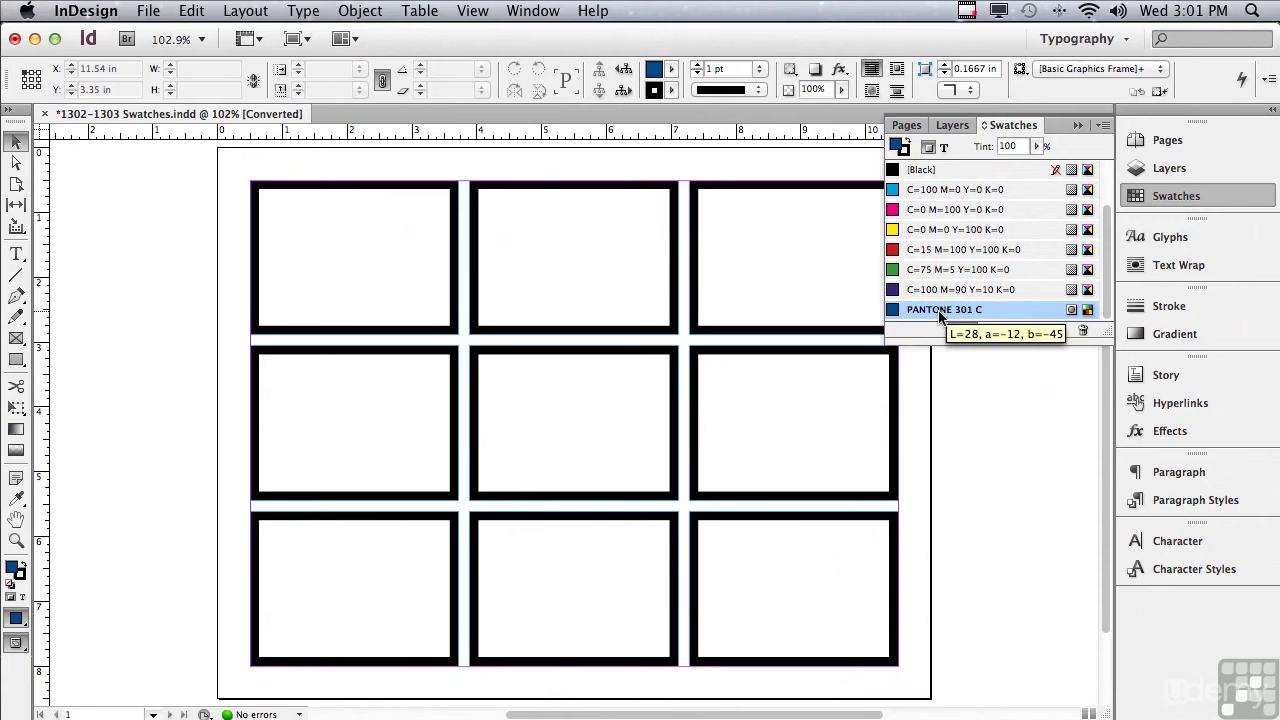
pyautogui.doubleClick(940, 312)
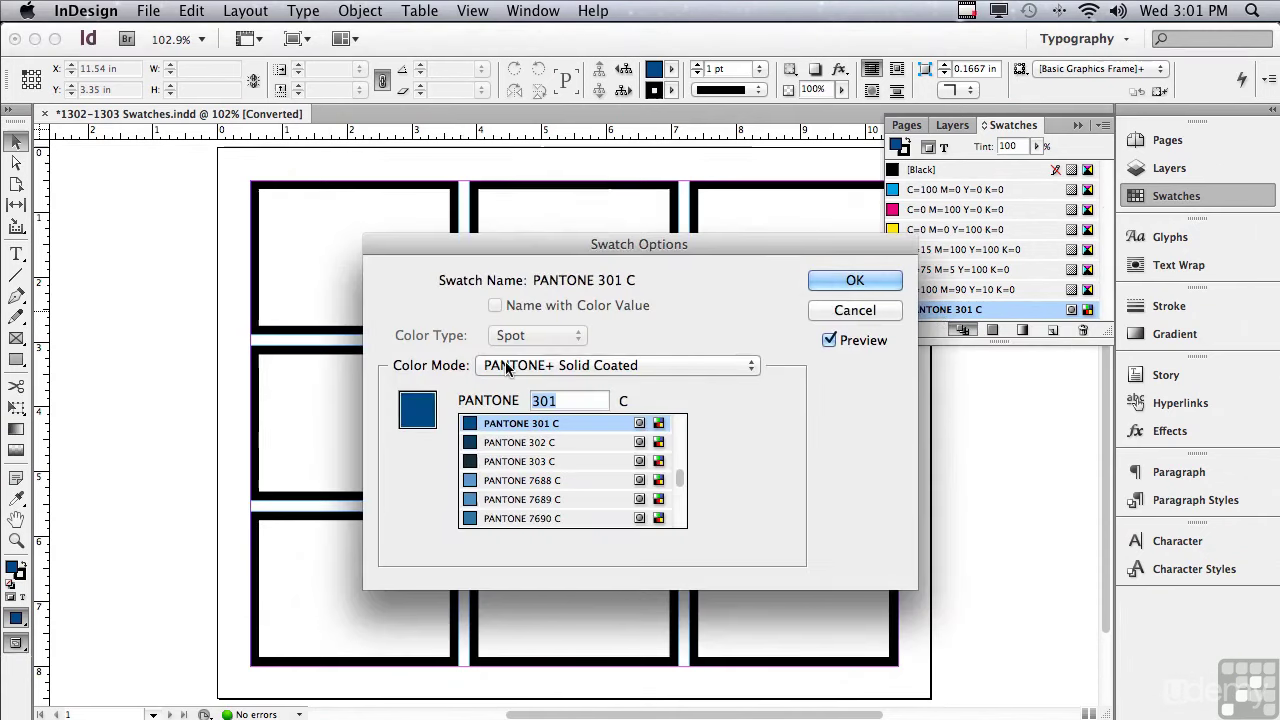
pyautogui.click(507, 366)
pyautogui.click(520, 30)
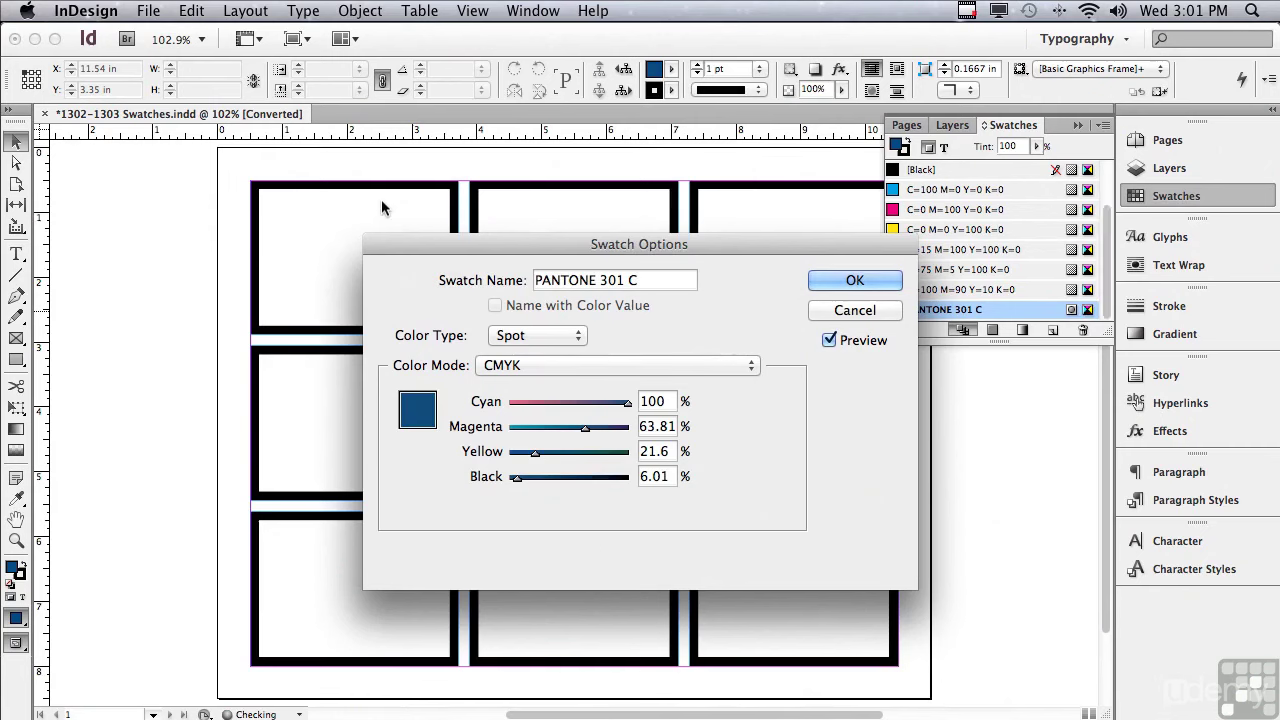
pyautogui.click(515, 336)
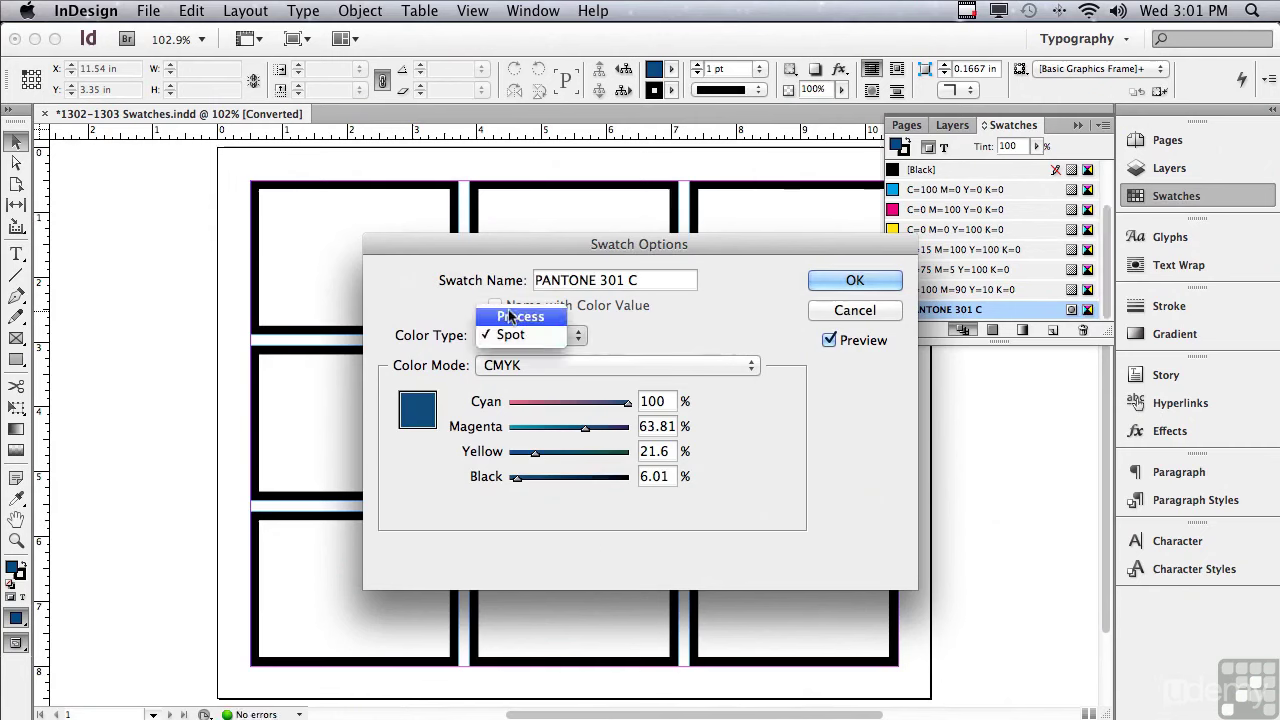
pyautogui.click(510, 316)
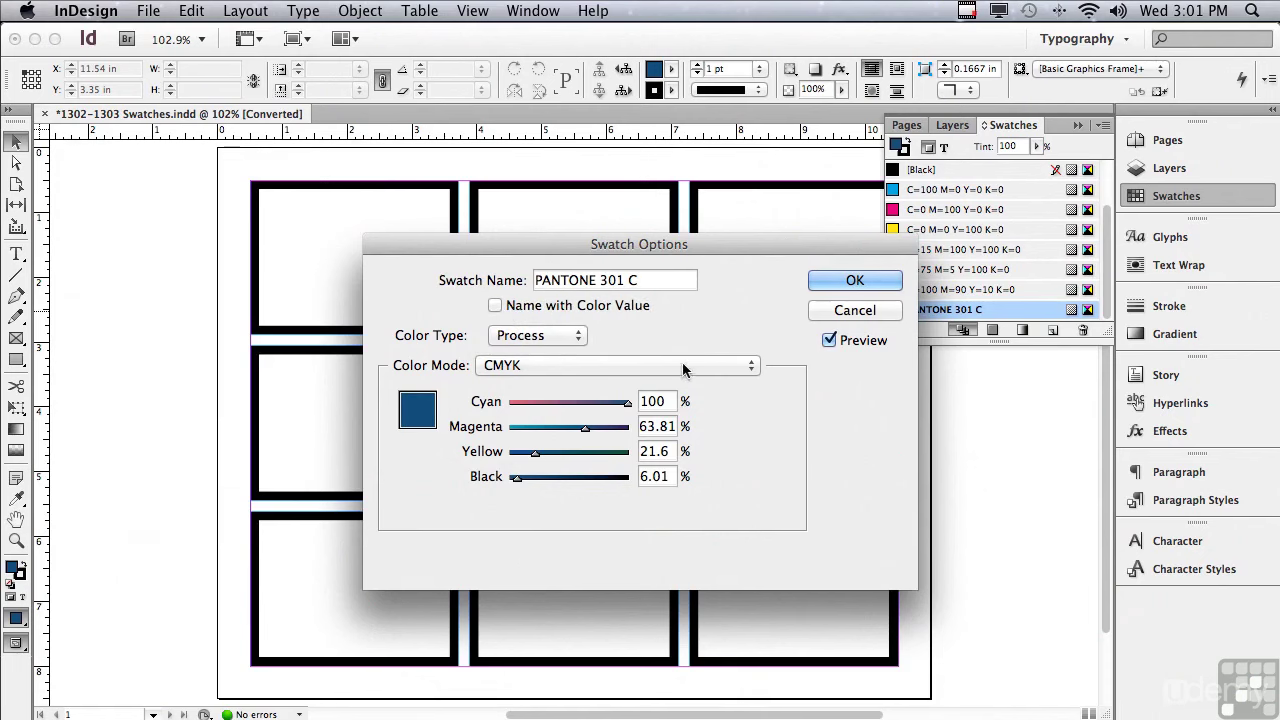
pyautogui.click(830, 282)
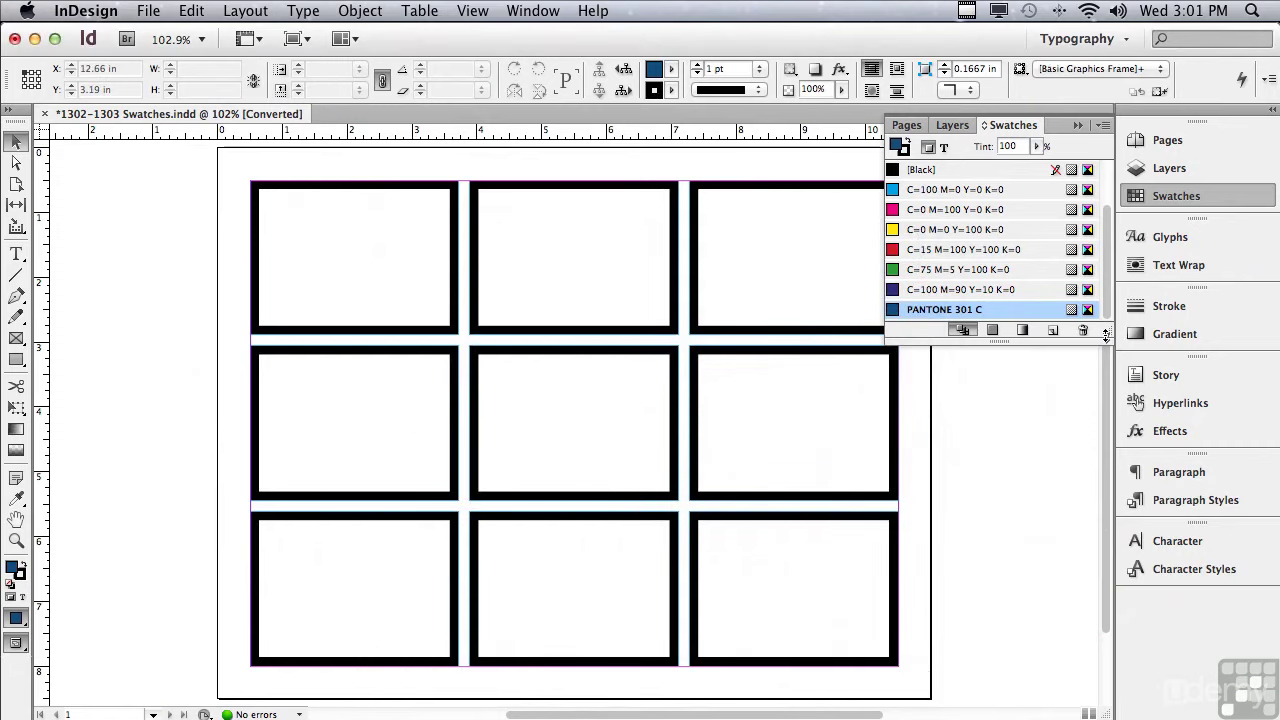
# Enlarge the swatch list and add a PANTONE 301 CP swatch from the PANTONE+ Color Bridge Coated library
pyautogui.moveTo(1107, 352); pyautogui.dragTo(1108, 392)
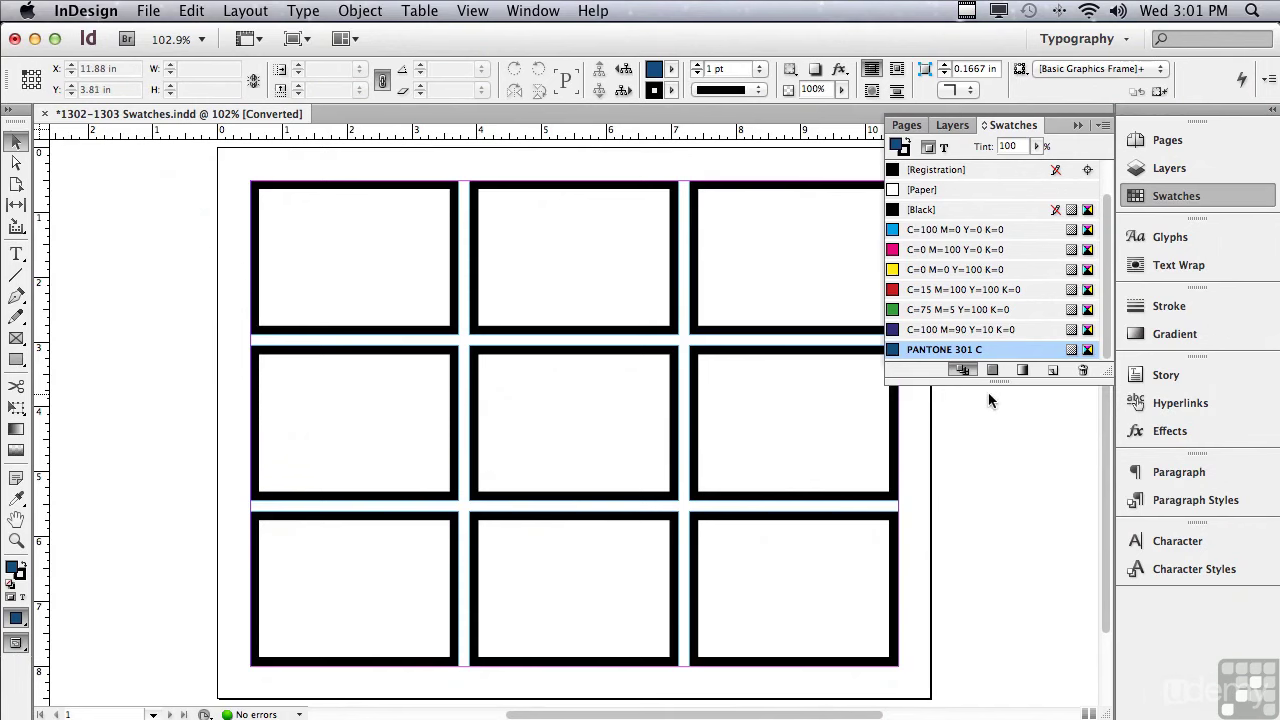
pyautogui.click(1104, 125)
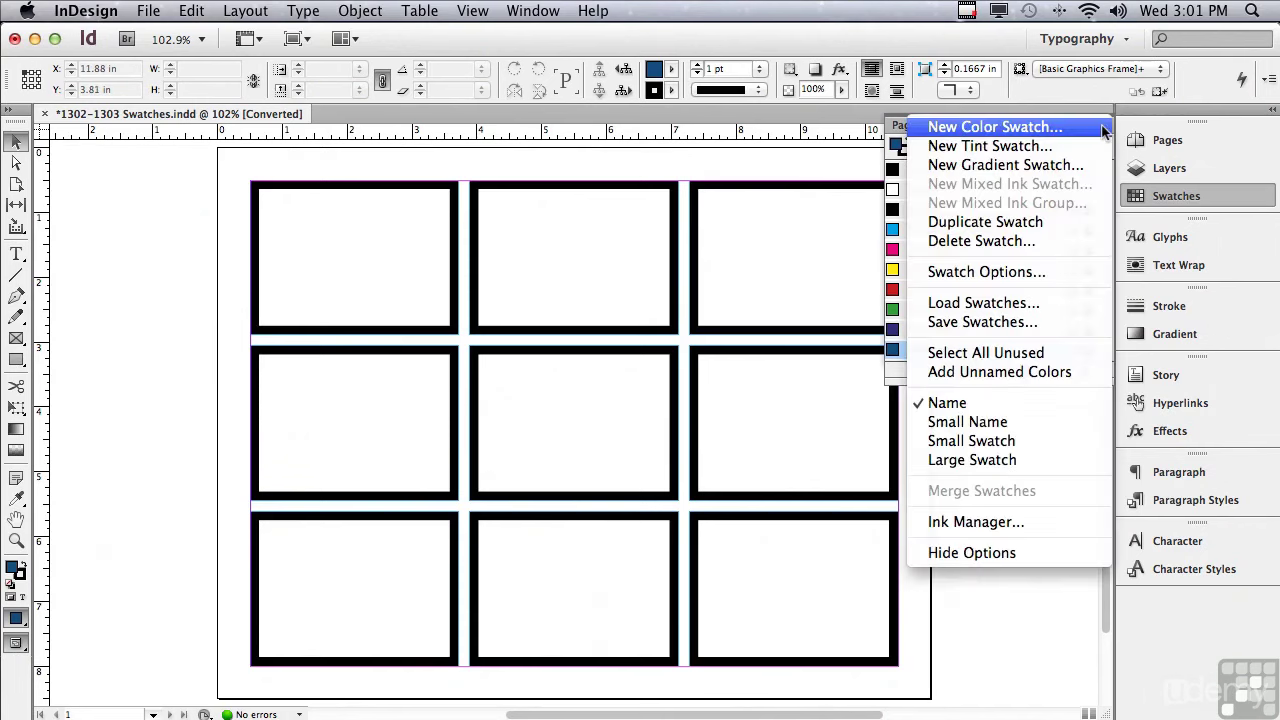
pyautogui.click(1030, 131)
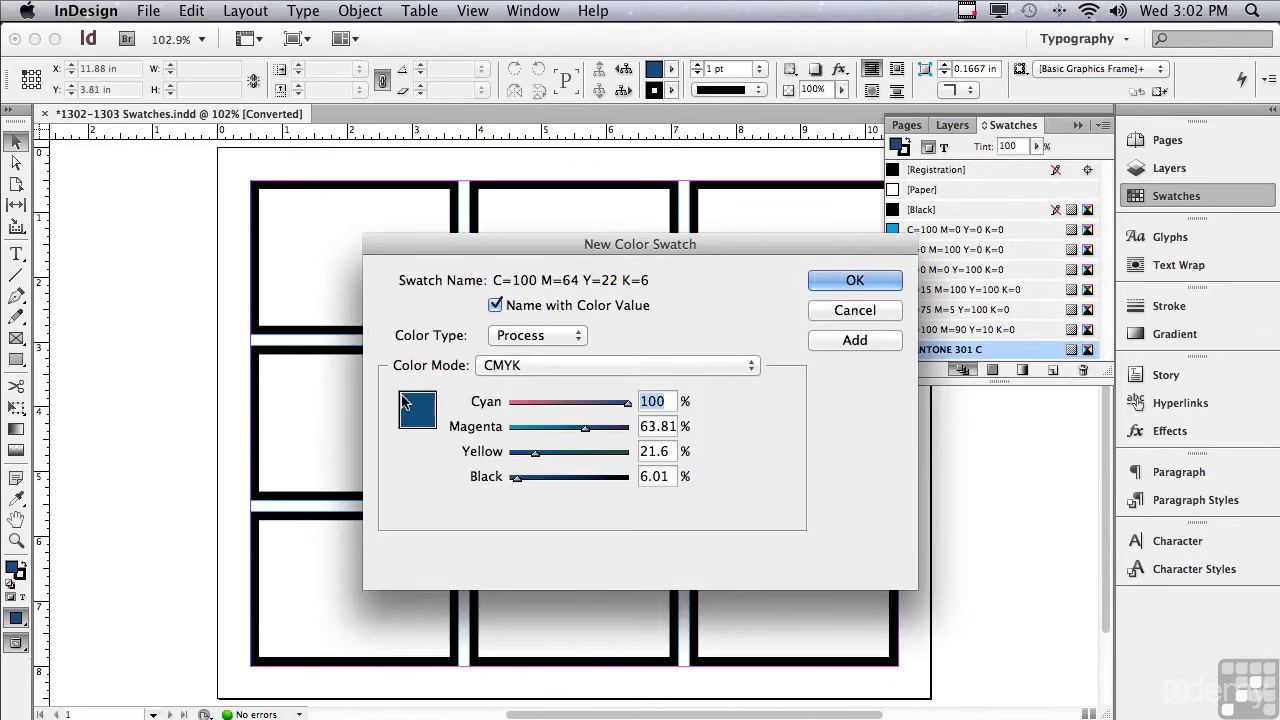
pyautogui.click(487, 366)
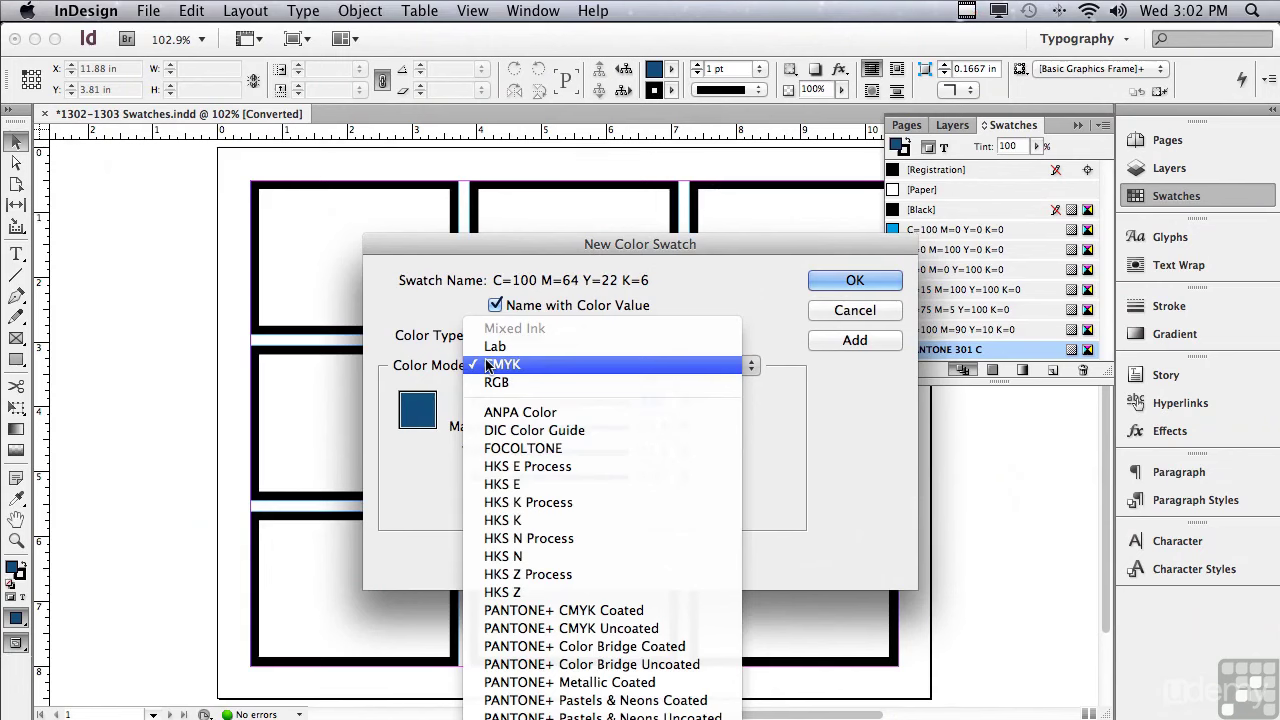
pyautogui.click(519, 648)
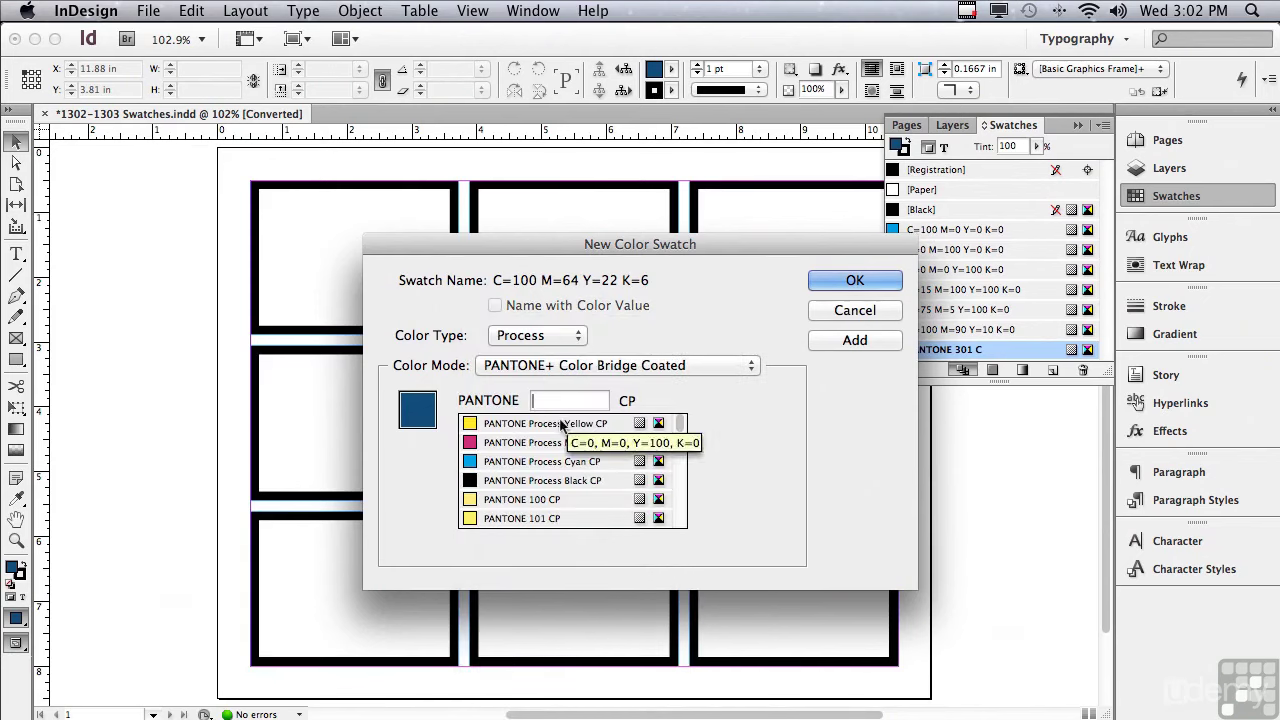
pyautogui.write('300')
pyautogui.click(560, 442)
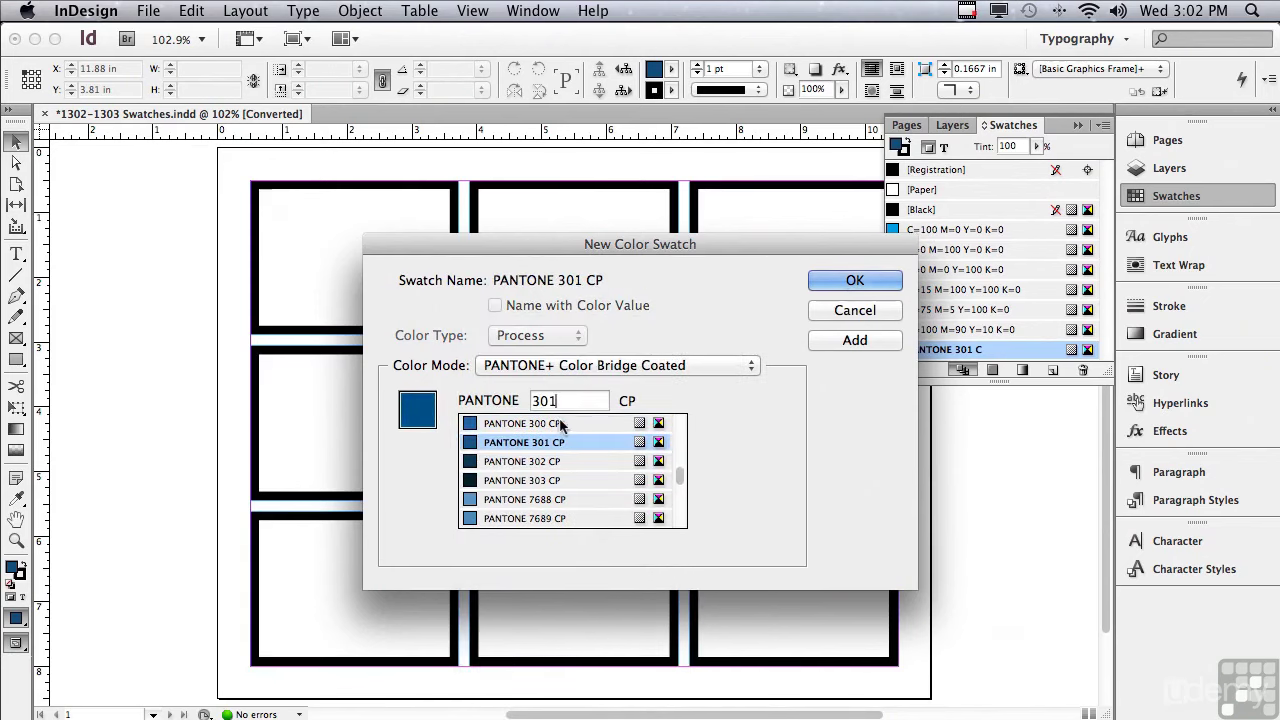
pyautogui.click(852, 281)
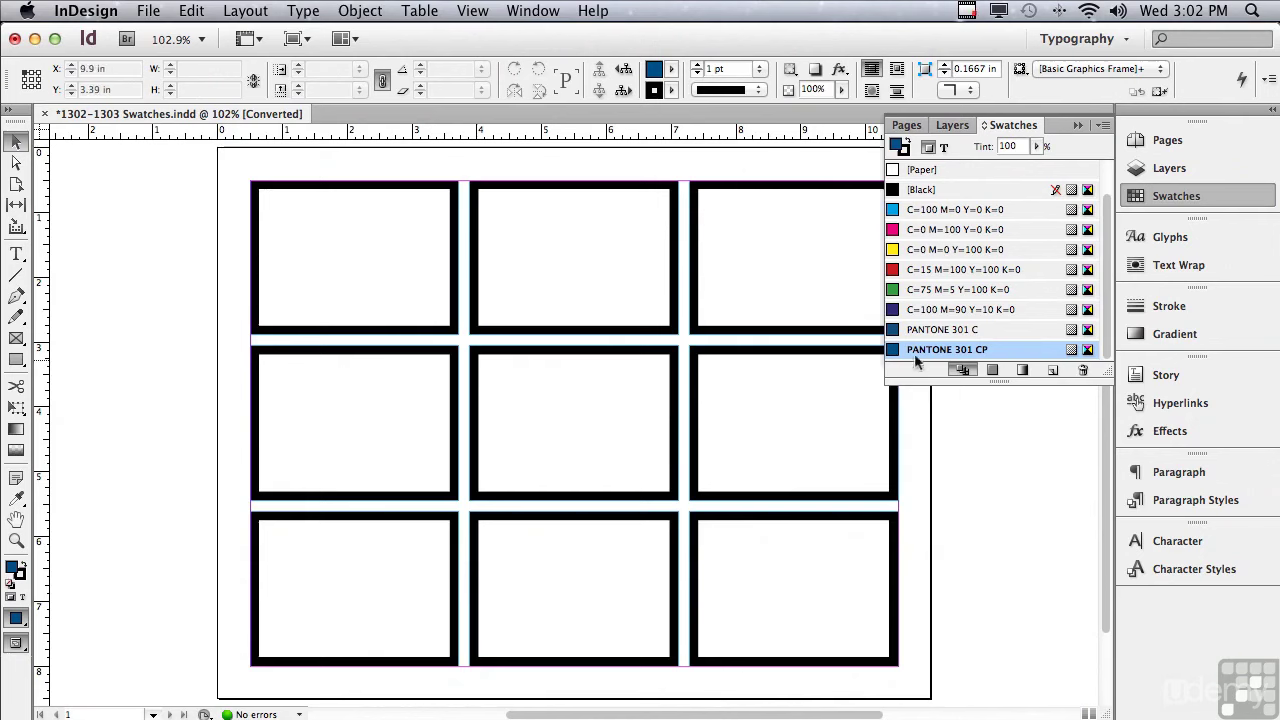
# Apply PANTONE 301 C as fill to the first and third top-row frames and as stroke to the top-middle and middle-left frames
pyautogui.moveTo(969, 330)
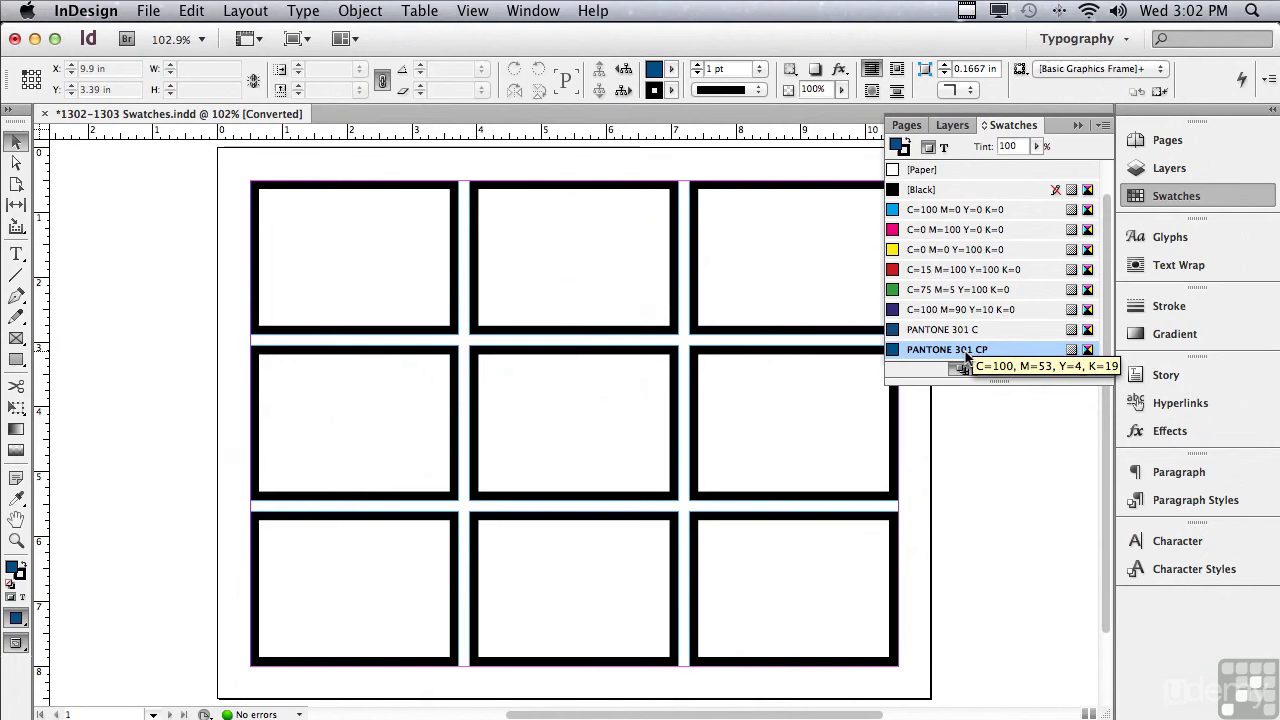
pyautogui.click(1025, 329)
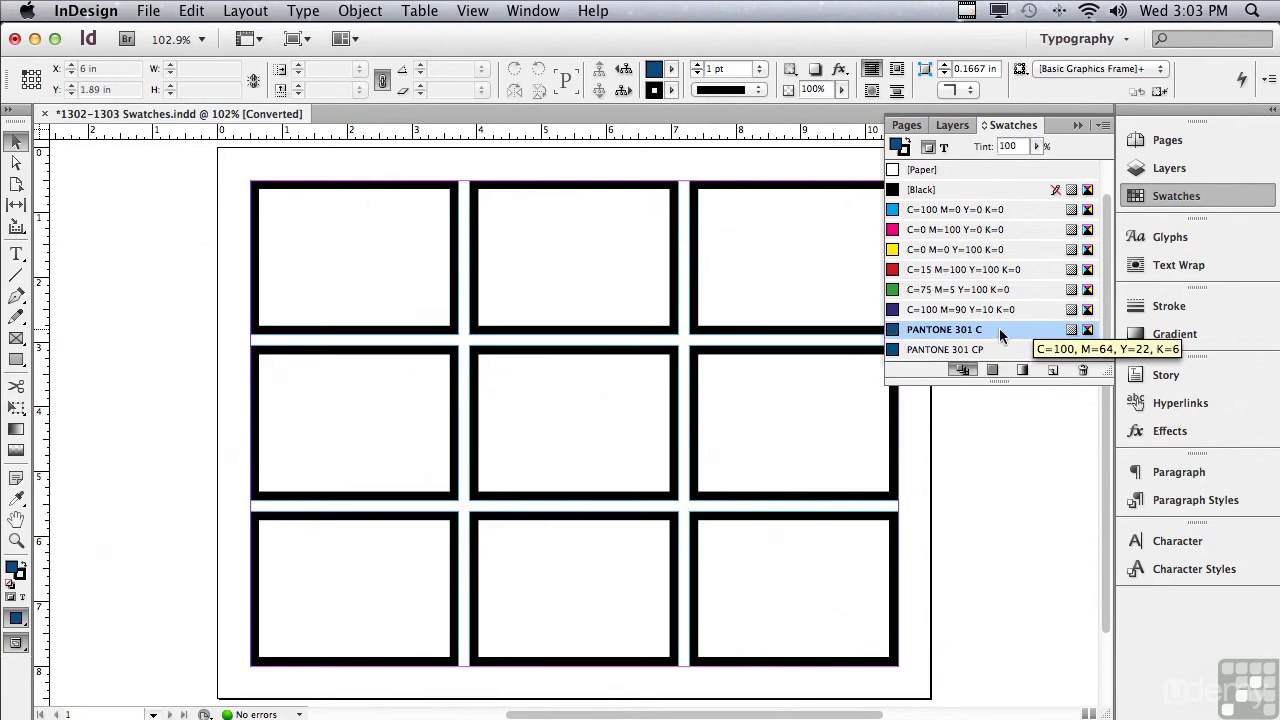
pyautogui.moveTo(940, 330); pyautogui.dragTo(366, 284)
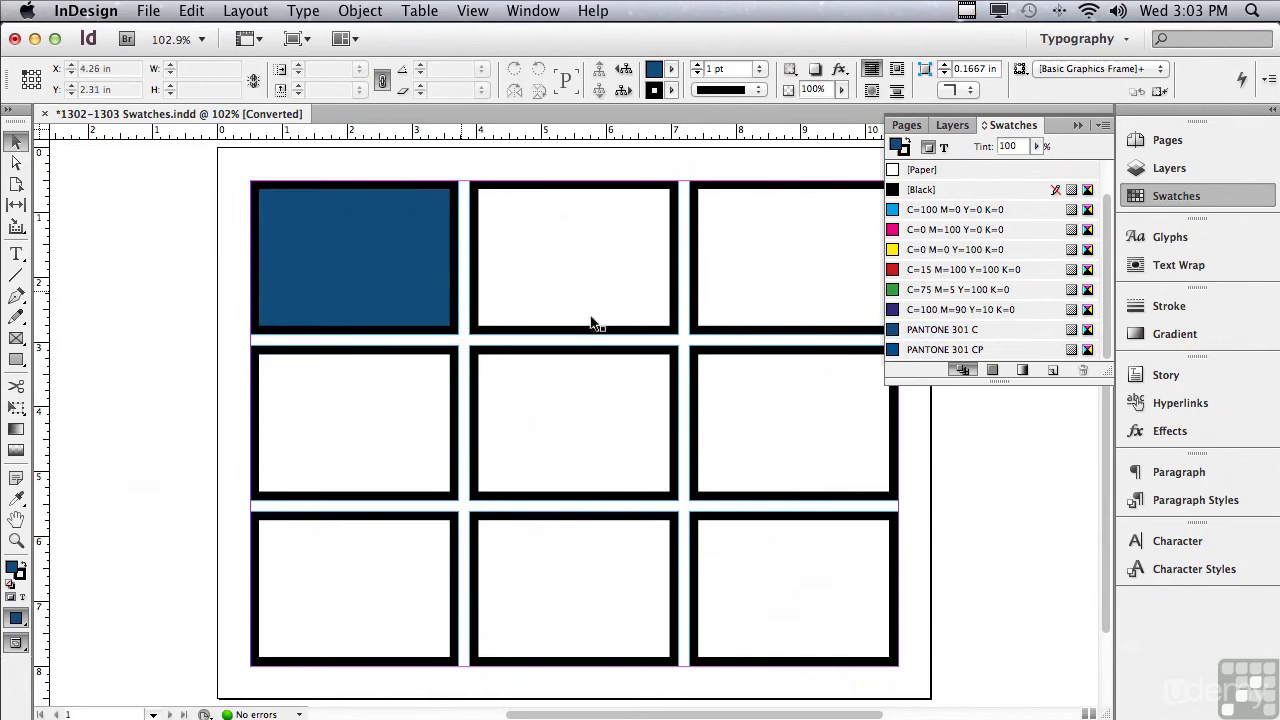
pyautogui.moveTo(910, 333); pyautogui.dragTo(679, 324)
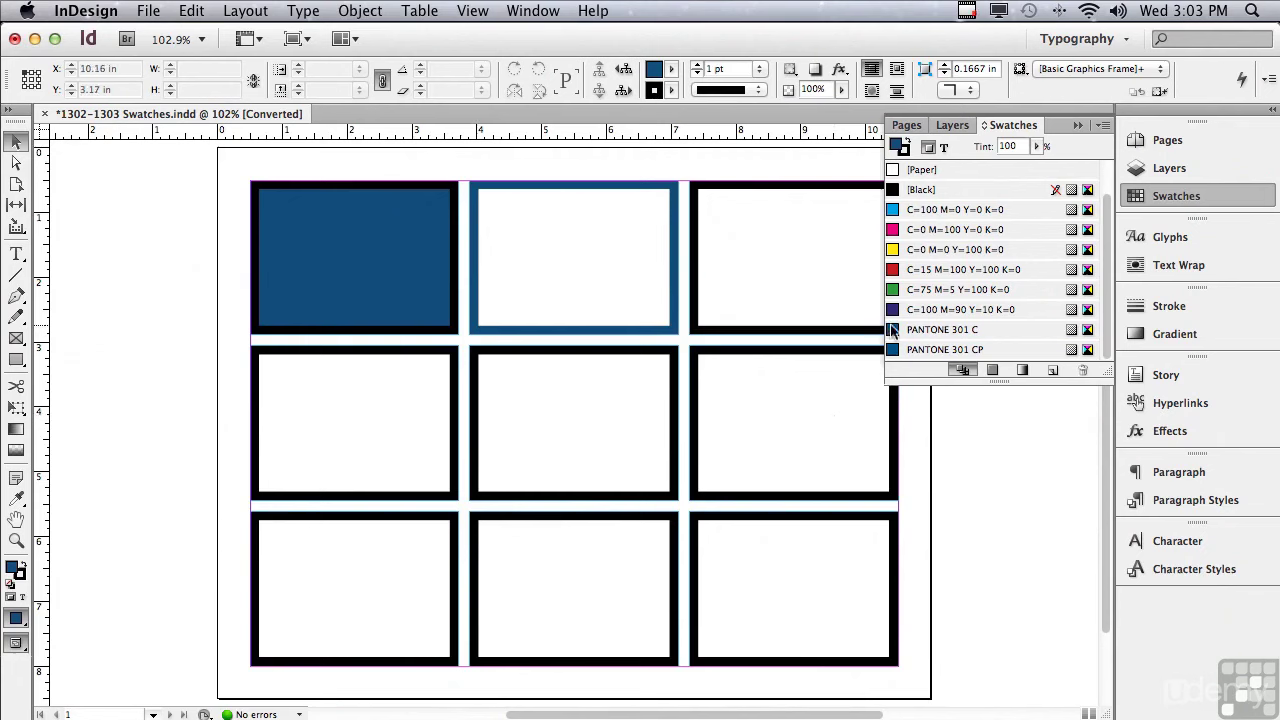
pyautogui.moveTo(905, 333); pyautogui.dragTo(810, 262)
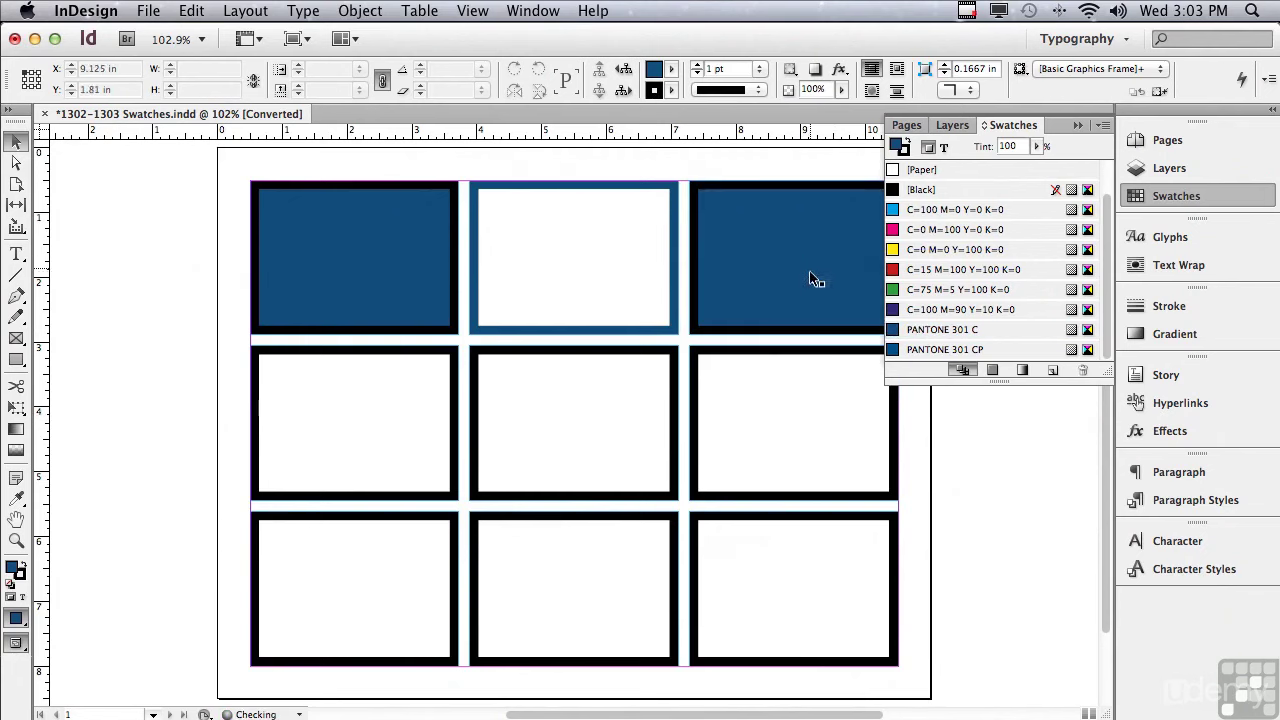
pyautogui.moveTo(893, 332); pyautogui.dragTo(454, 404)
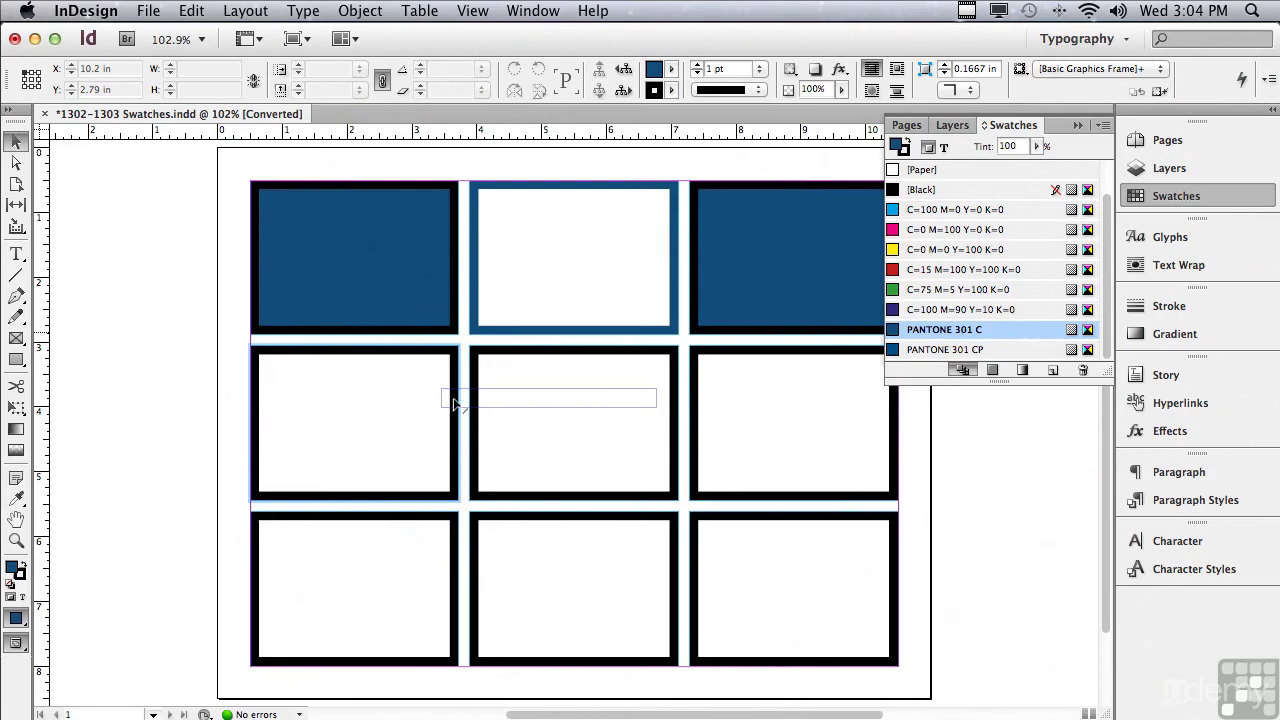
pyautogui.moveTo(454, 404)
pyautogui.mouseDown()
pyautogui.moveTo(355, 397)
pyautogui.moveTo(456, 403)
pyautogui.mouseUp()
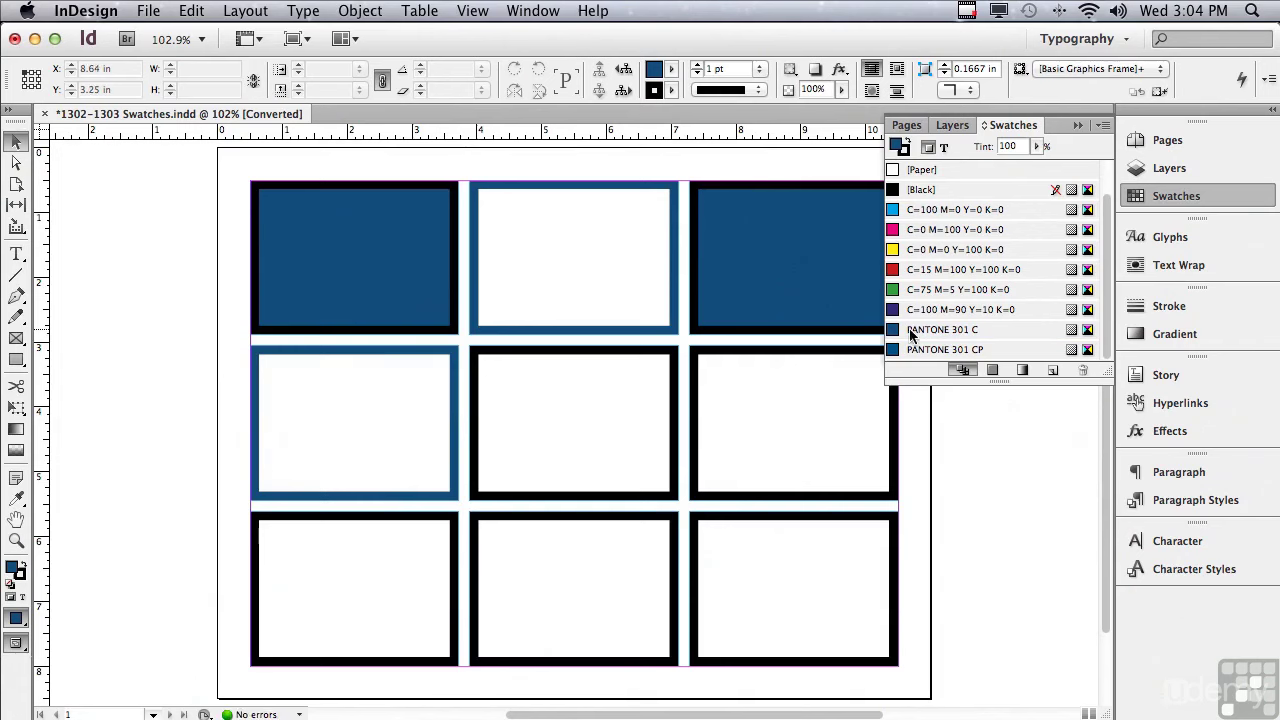
# Delete the PANTONE 301 C swatch and replace it with the defined swatch C=15 M=100 Y=100 K=0
pyautogui.scroll(2, 909, 328)
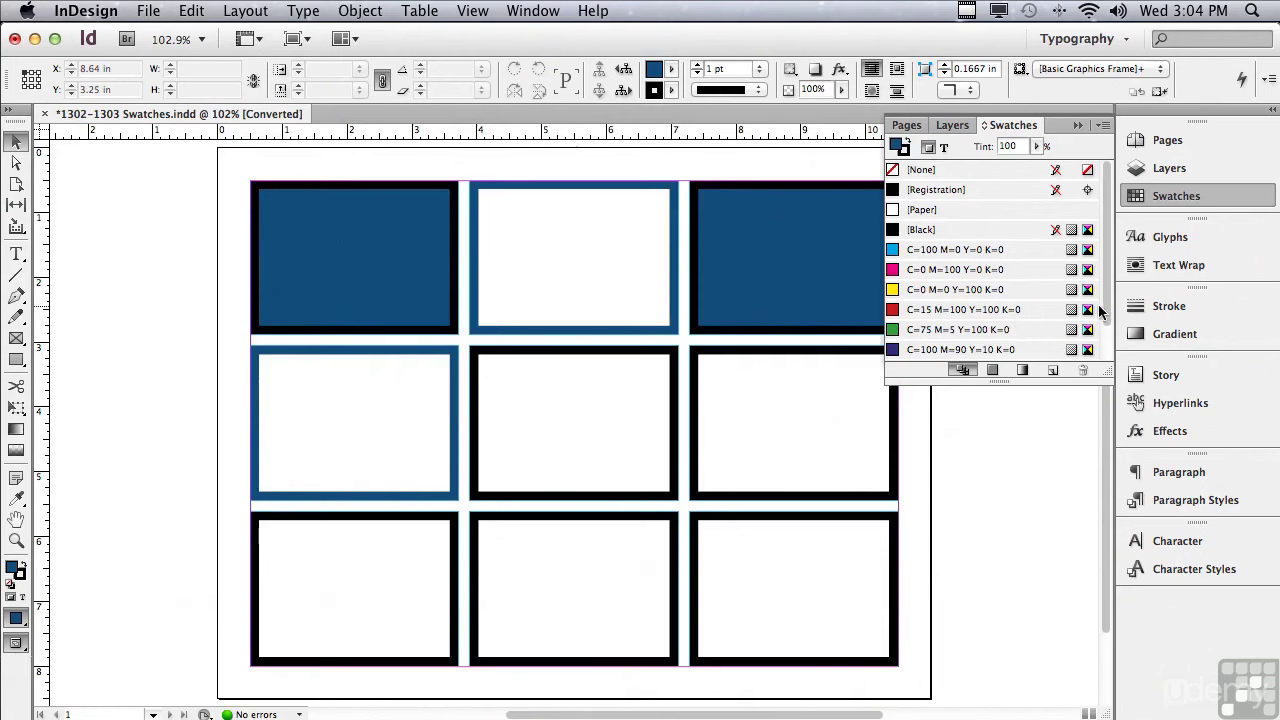
pyautogui.moveTo(1106, 312); pyautogui.dragTo(1108, 350)
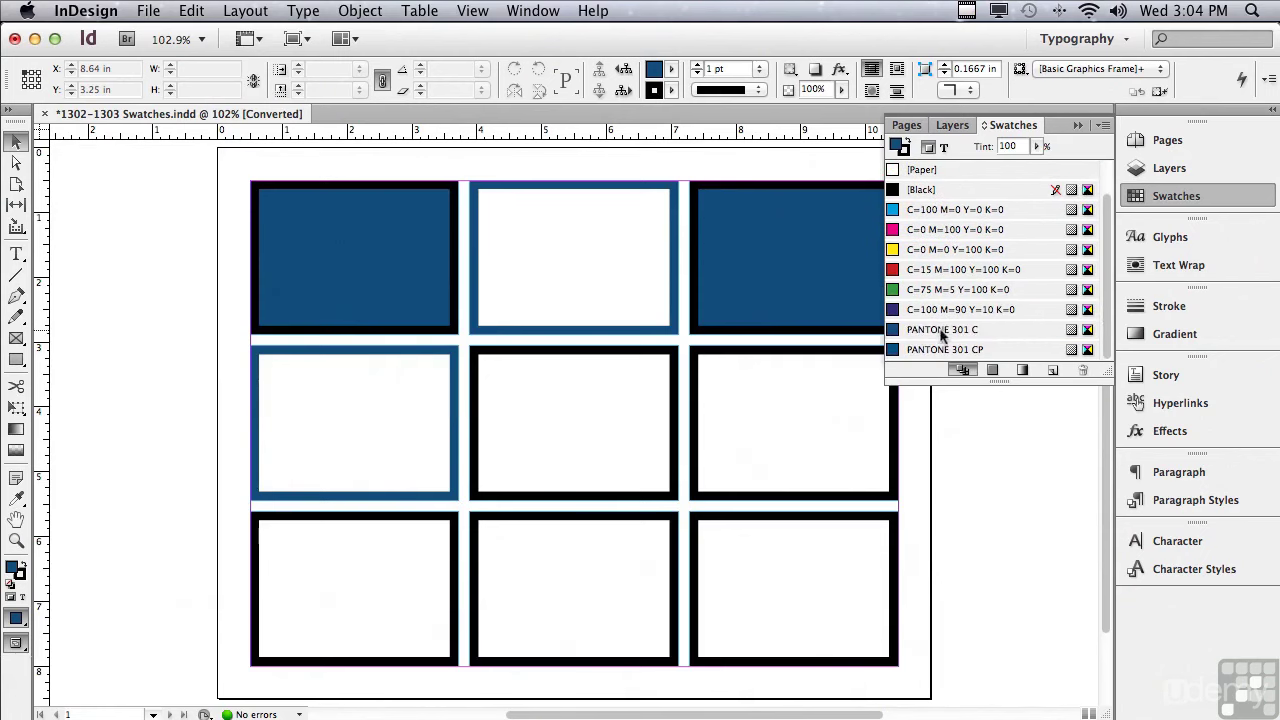
pyautogui.moveTo(940, 335)
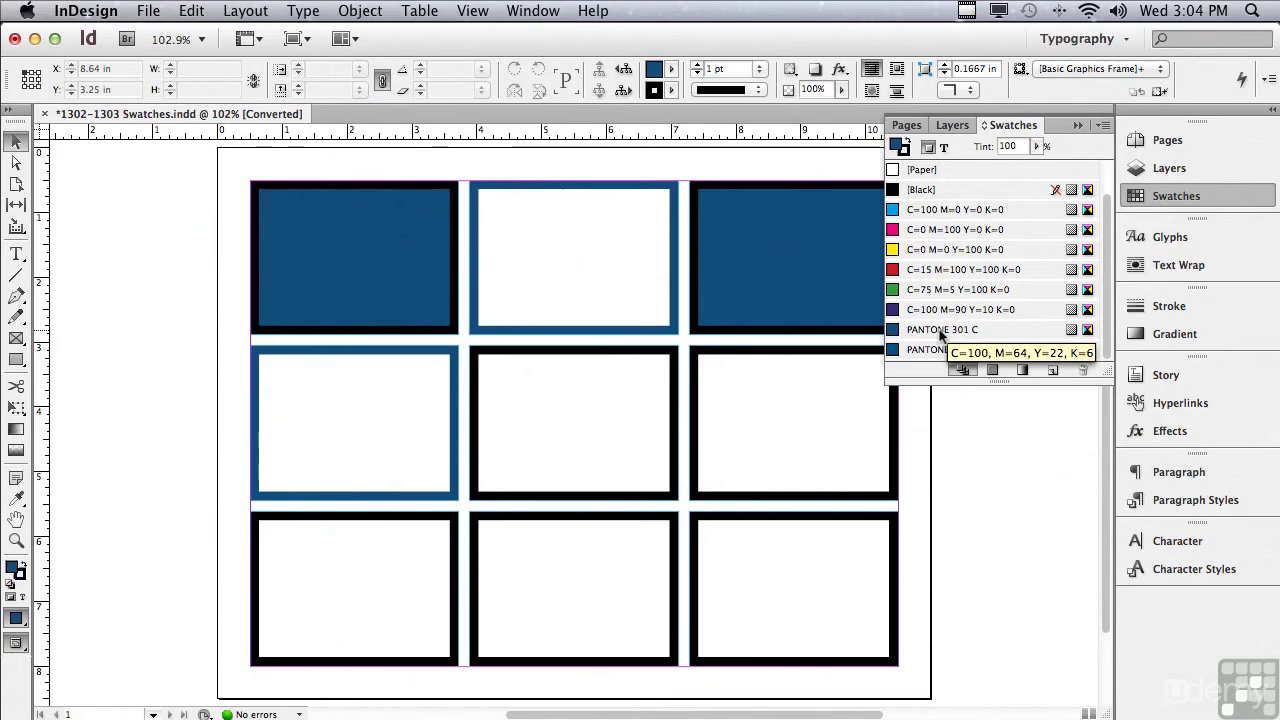
pyautogui.click(940, 333)
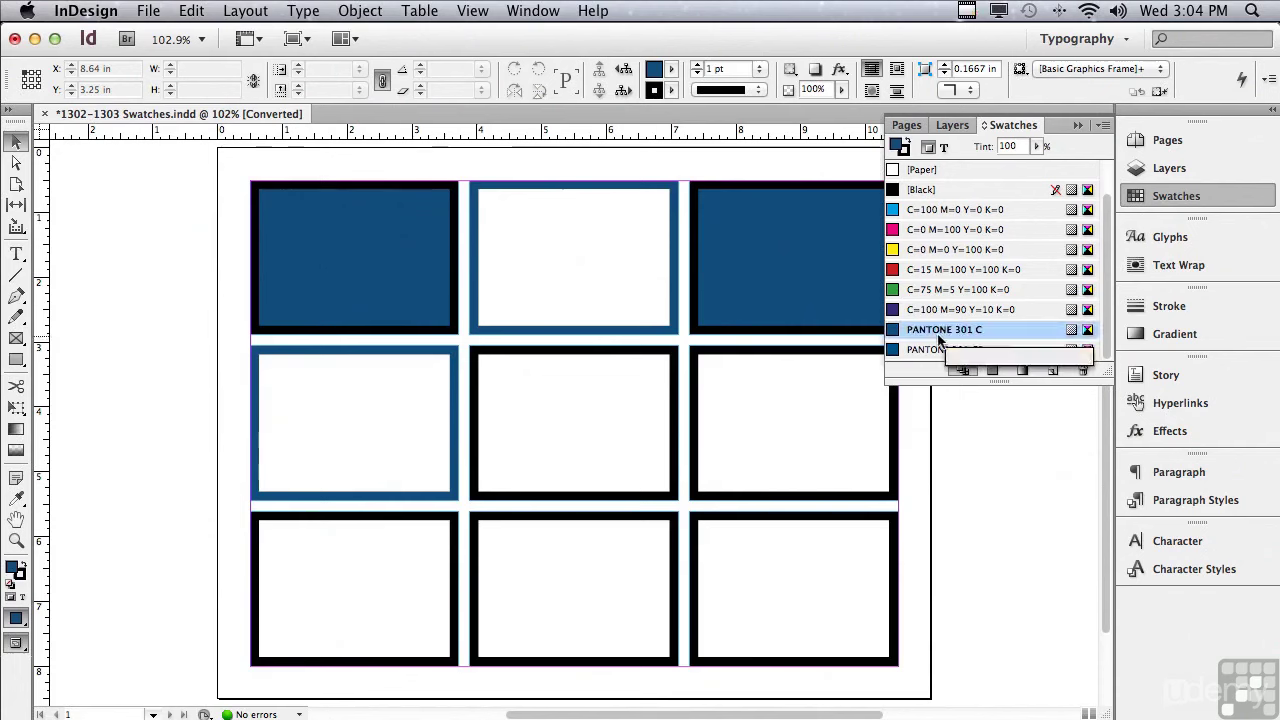
pyautogui.click(1083, 371)
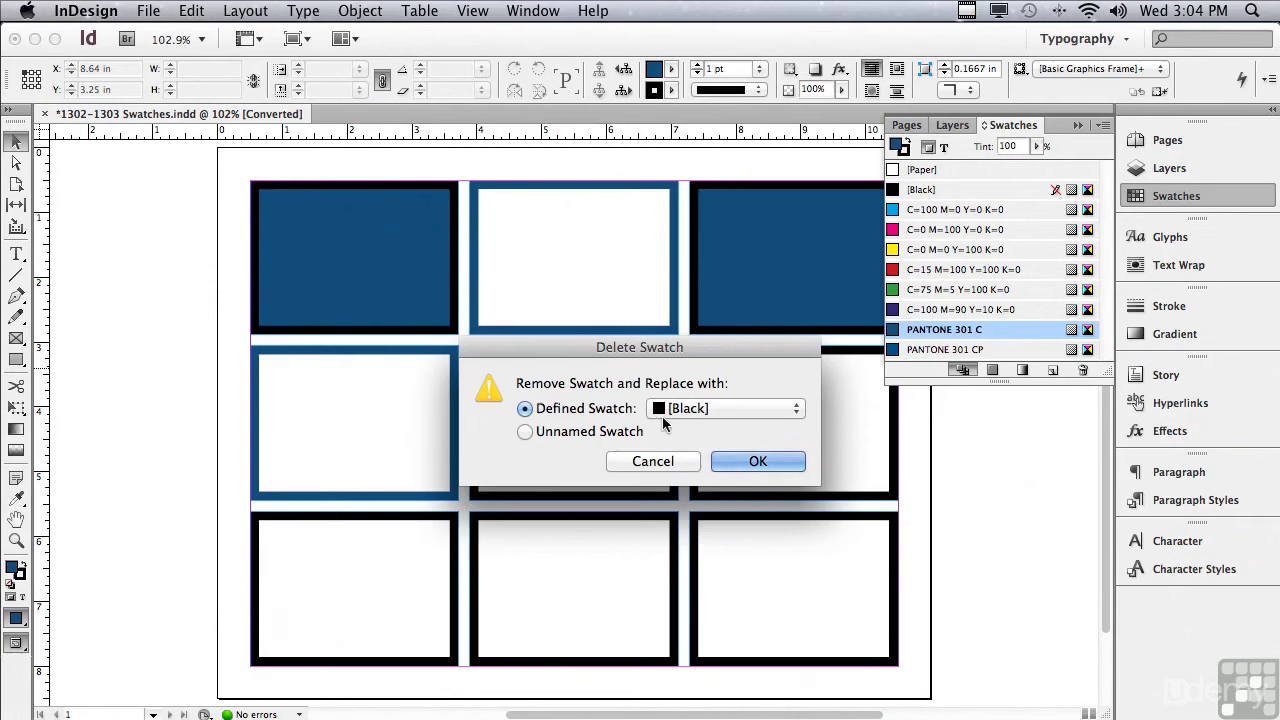
pyautogui.click(705, 408)
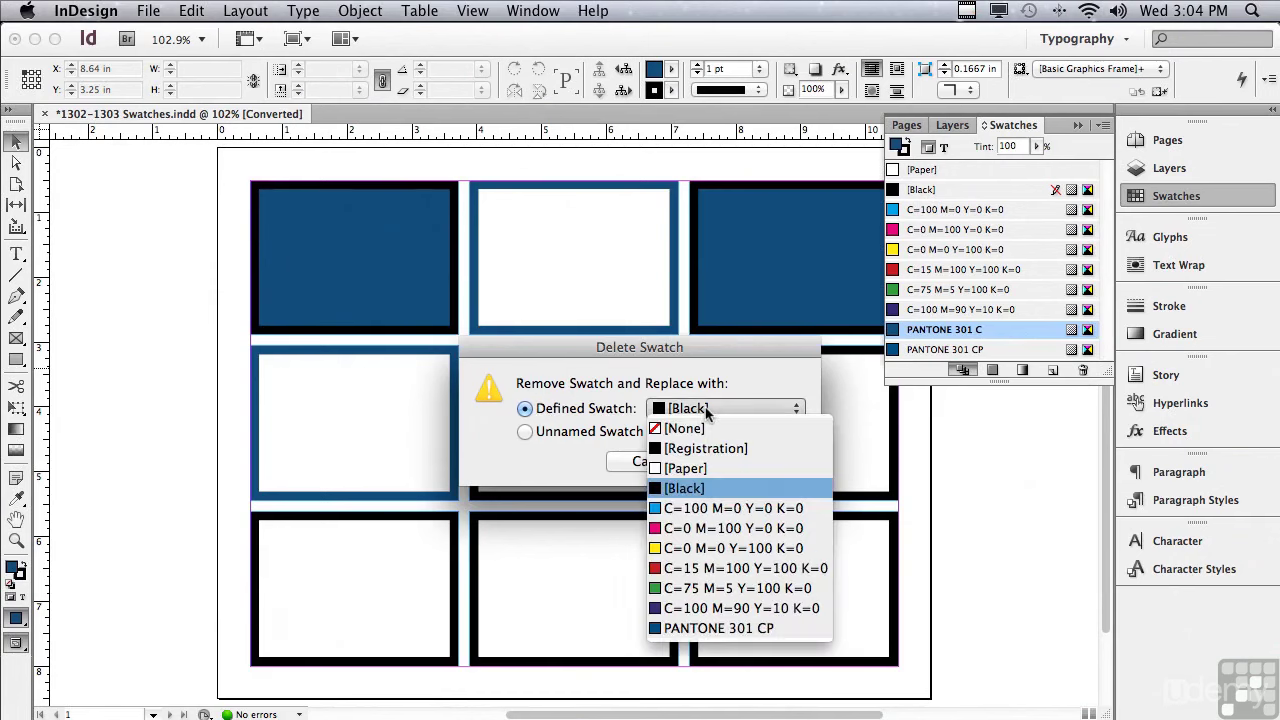
pyautogui.click(705, 569)
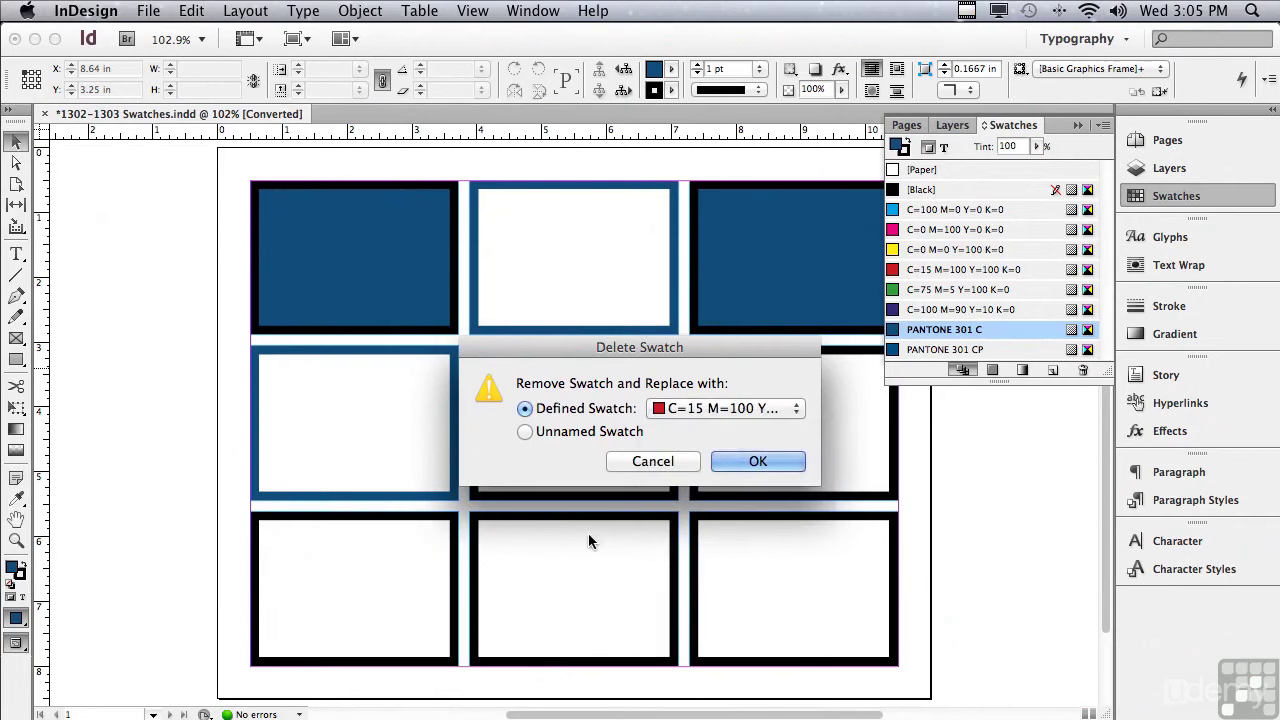
pyautogui.click(757, 461)
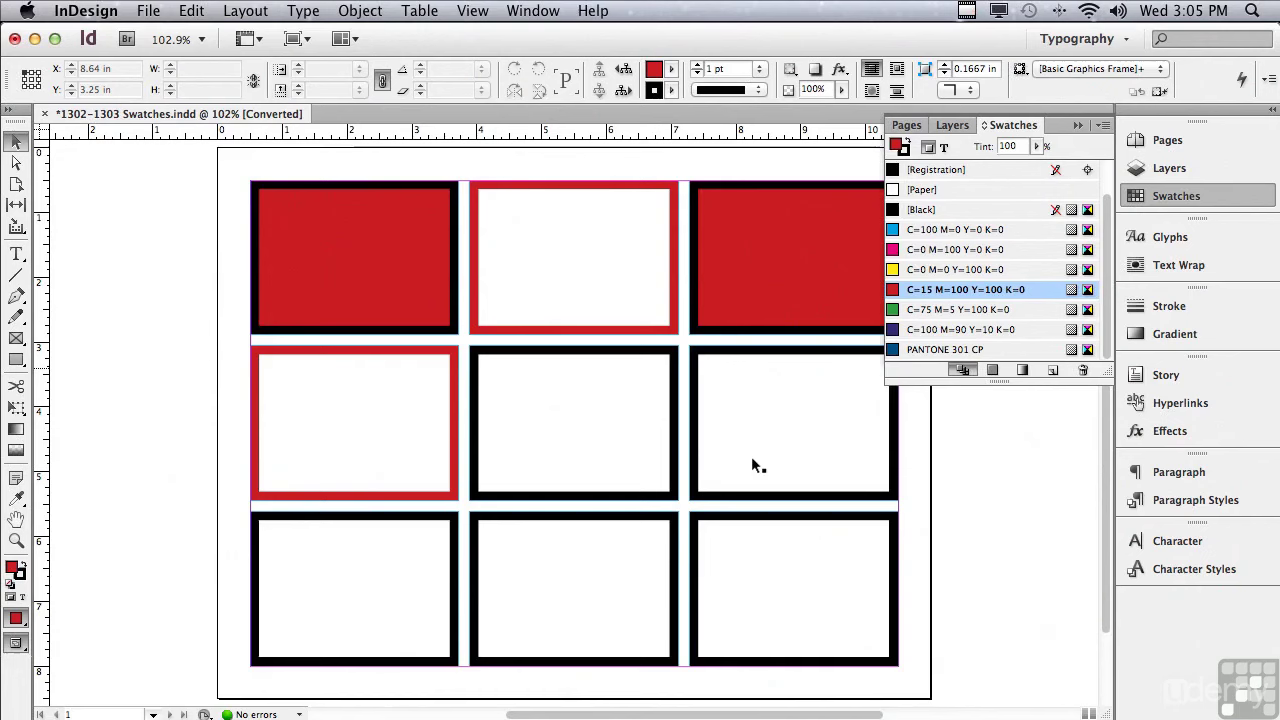
# Open the Save Swatches dialog for the C=15 M=100 Y=100 K=0 swatch and cancel it without saving
pyautogui.click(1102, 127)
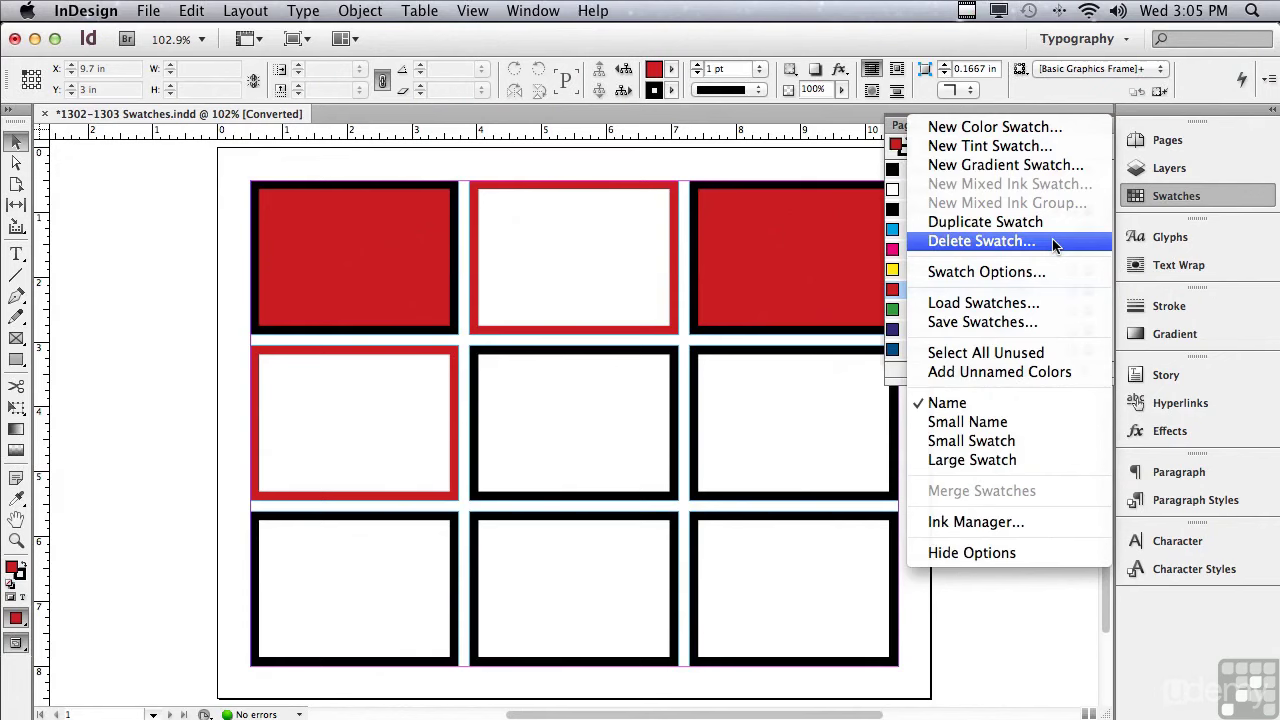
pyautogui.click(726, 238)
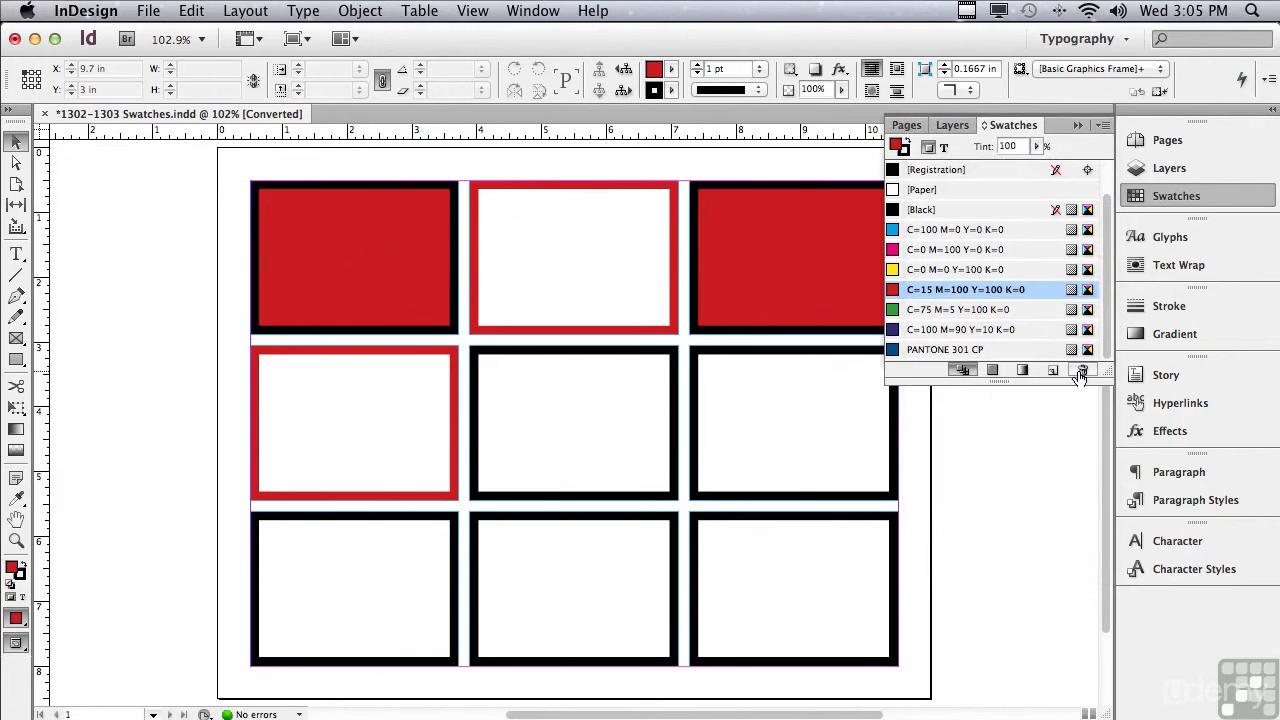
pyautogui.click(1102, 125)
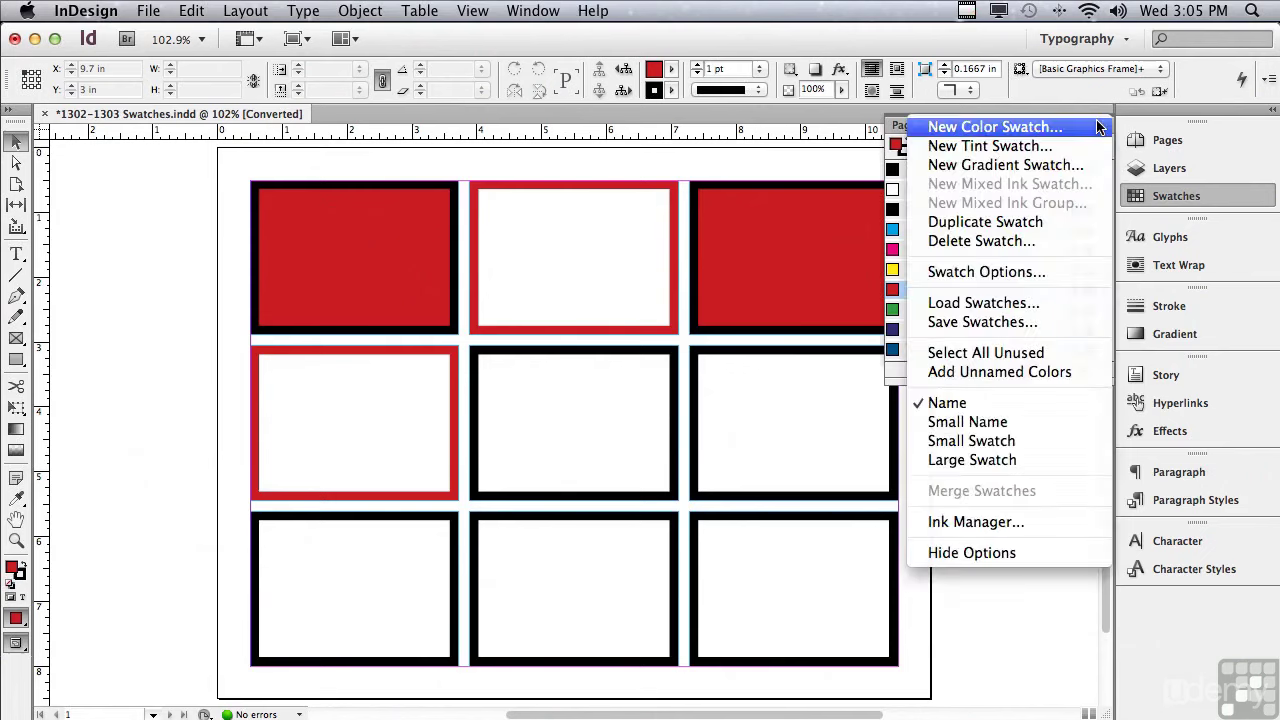
pyautogui.click(951, 323)
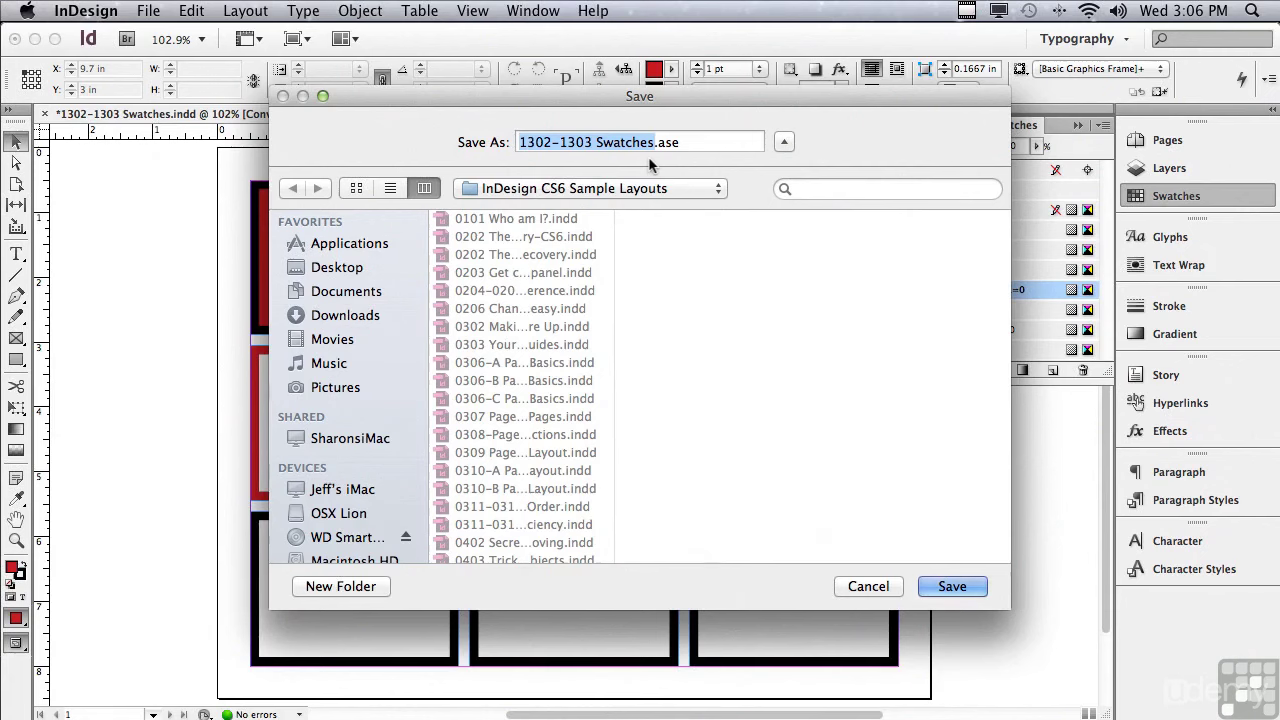
pyautogui.click(866, 586)
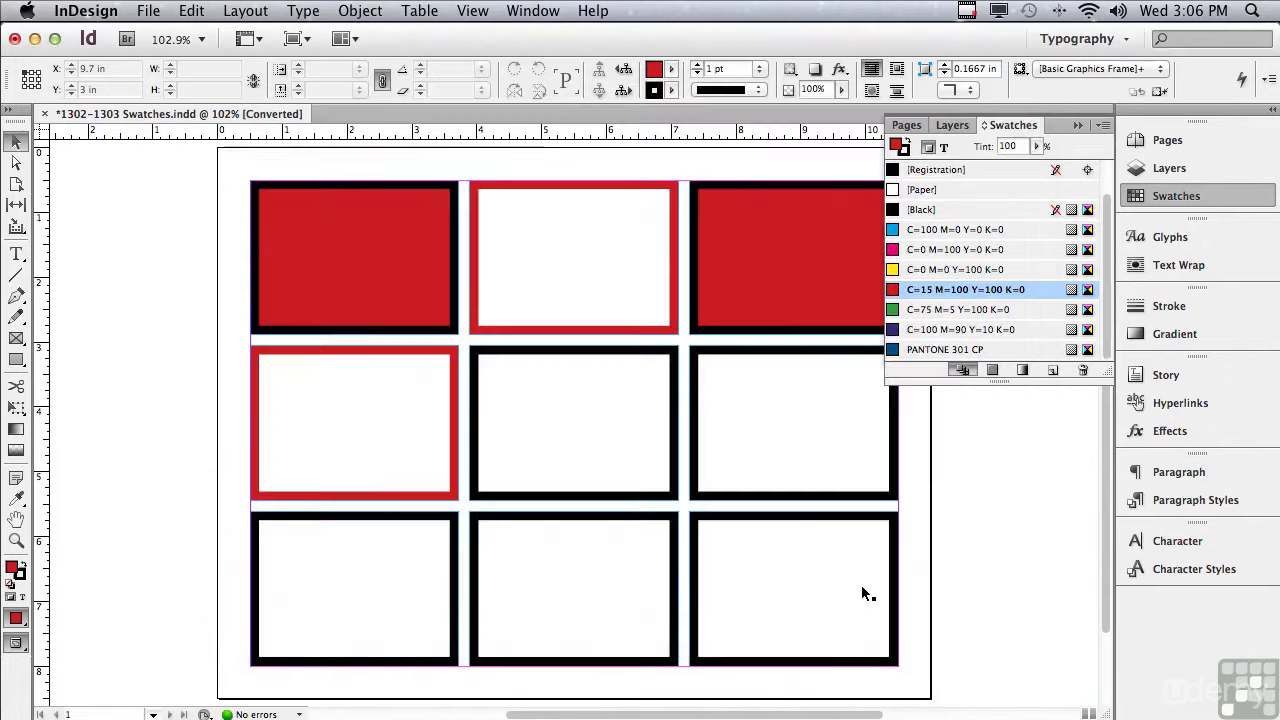
# Select all unused swatches, and return the selection to C=15 M=100 Y=100 K=0 without deleting anything
pyautogui.click(1102, 127)
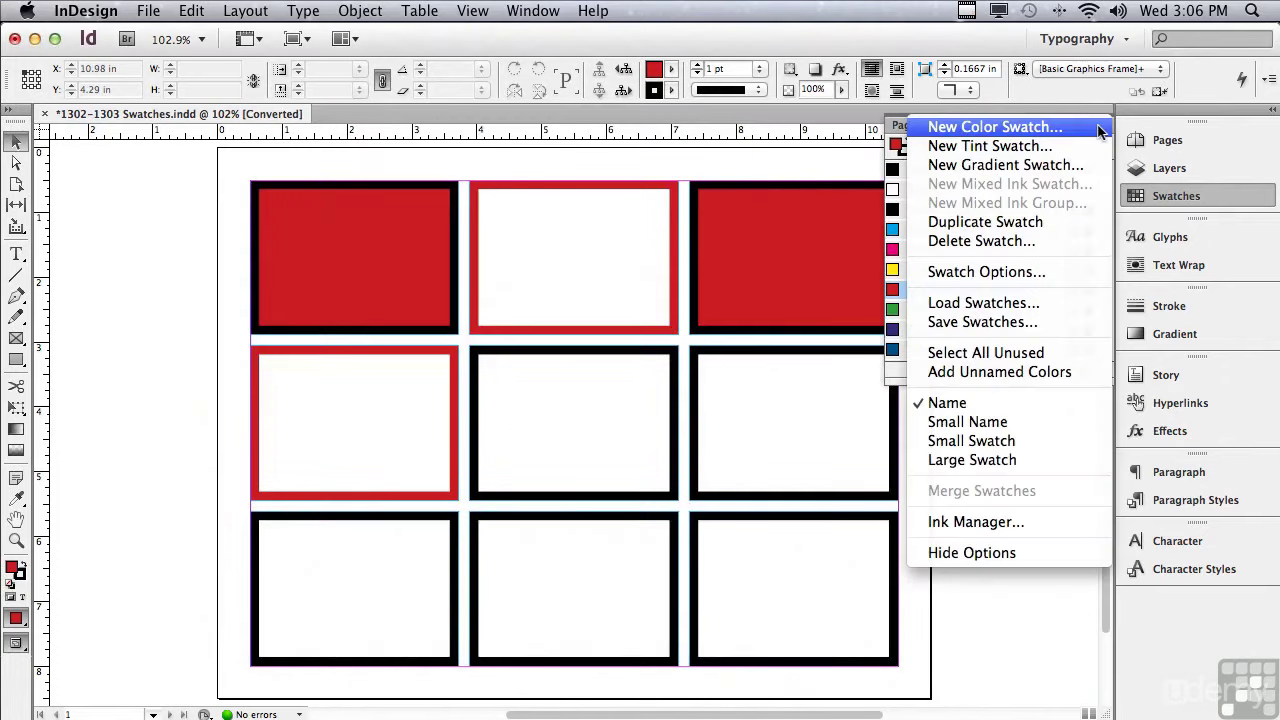
pyautogui.click(1066, 353)
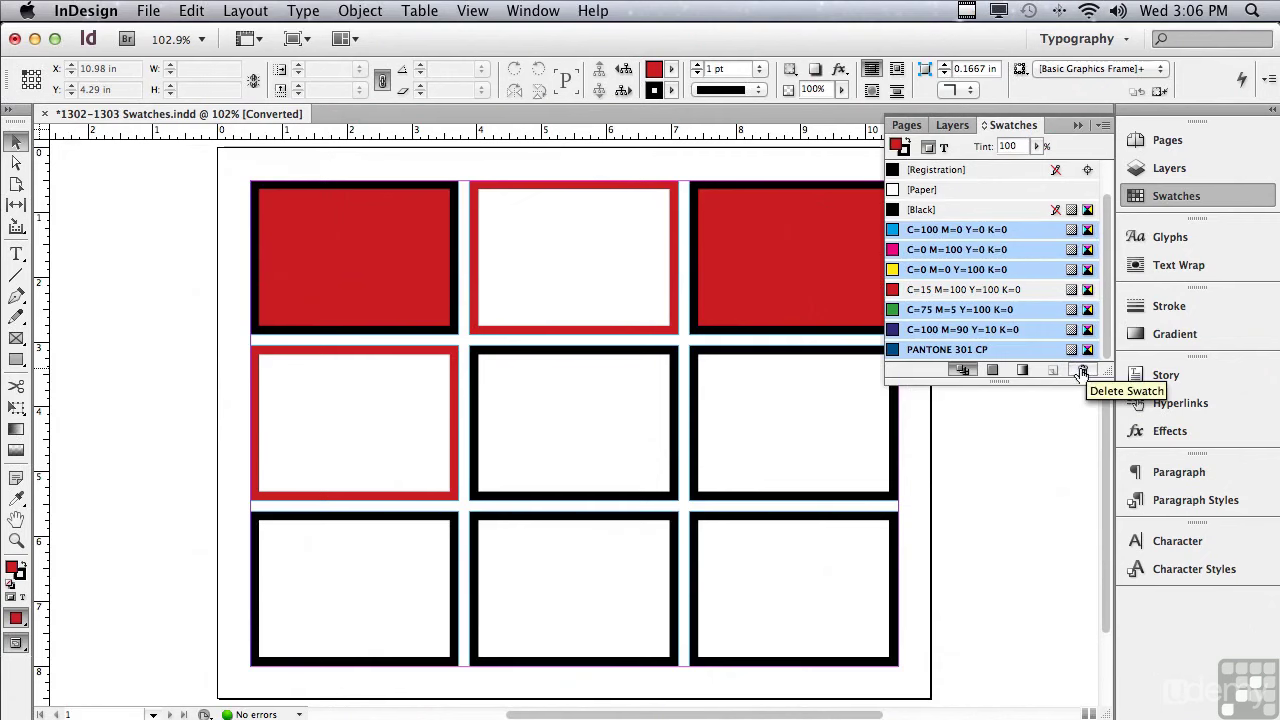
pyautogui.click(915, 289)
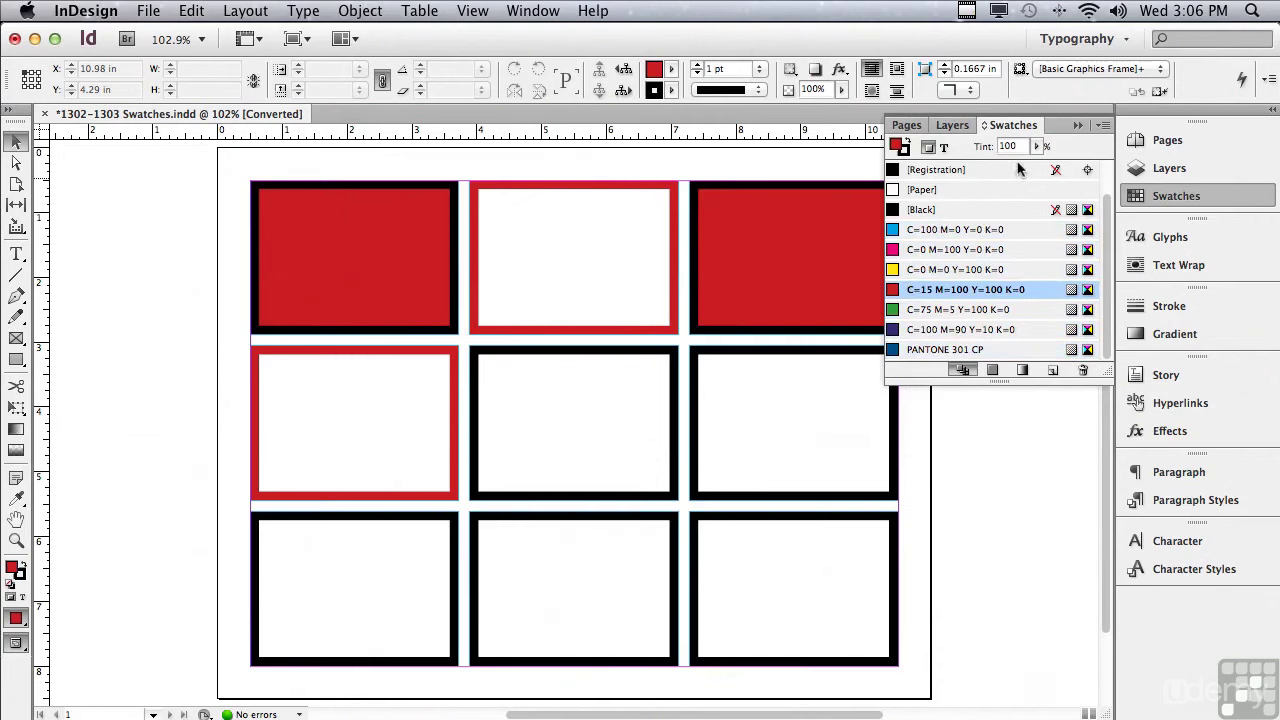
# Add the document's unnamed colors to the swatch list
pyautogui.click(1104, 126)
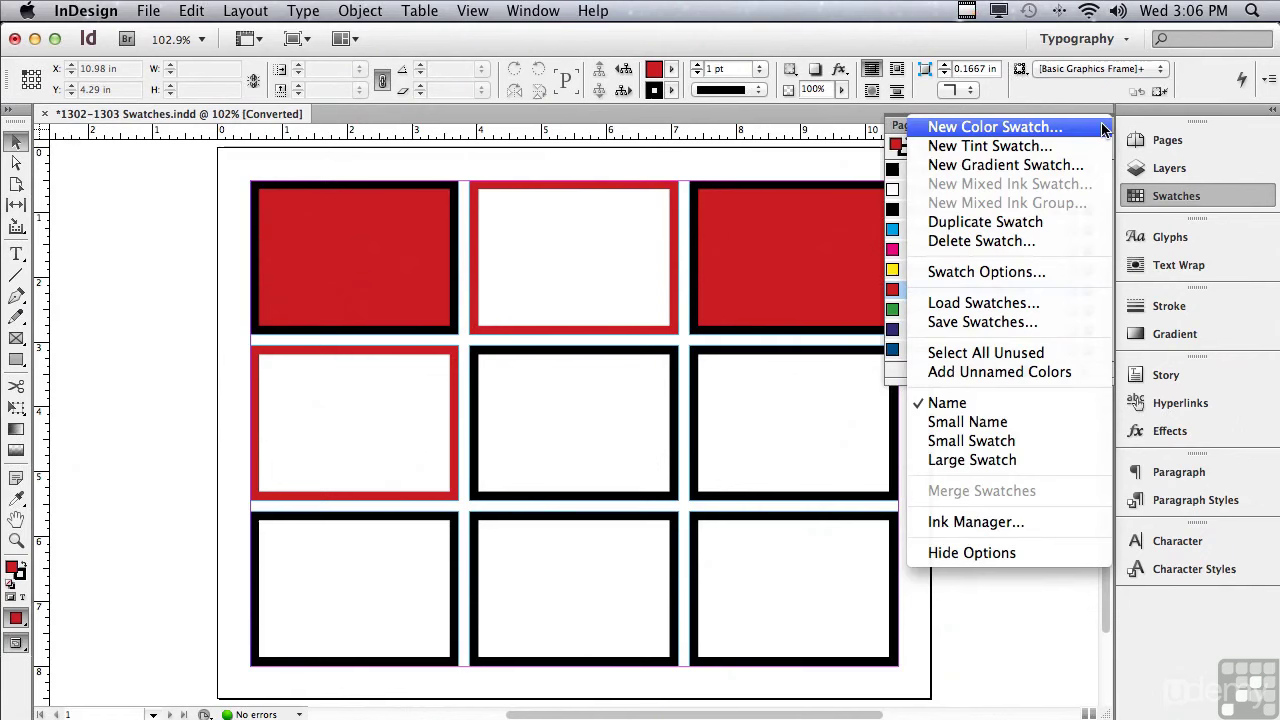
pyautogui.click(1052, 375)
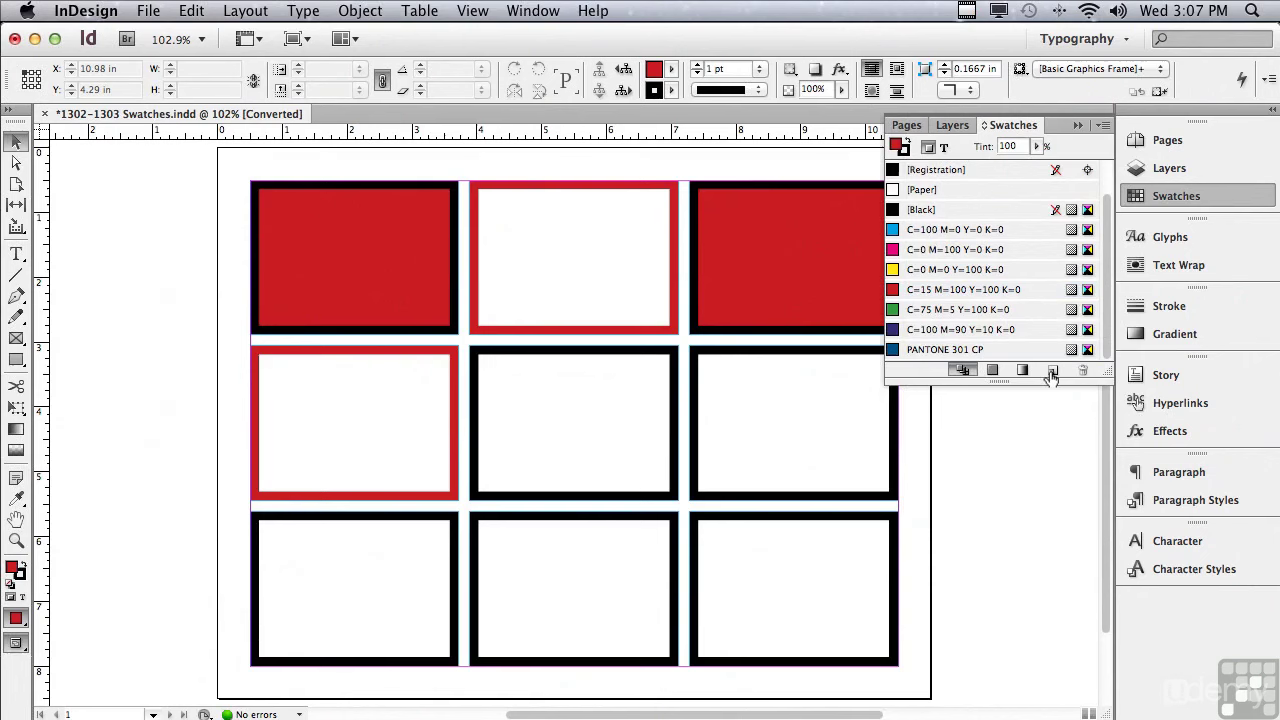
# Display the swatches as Small Name, Small Swatch and Large Swatch in turn, and return to the Name view
pyautogui.click(1104, 126)
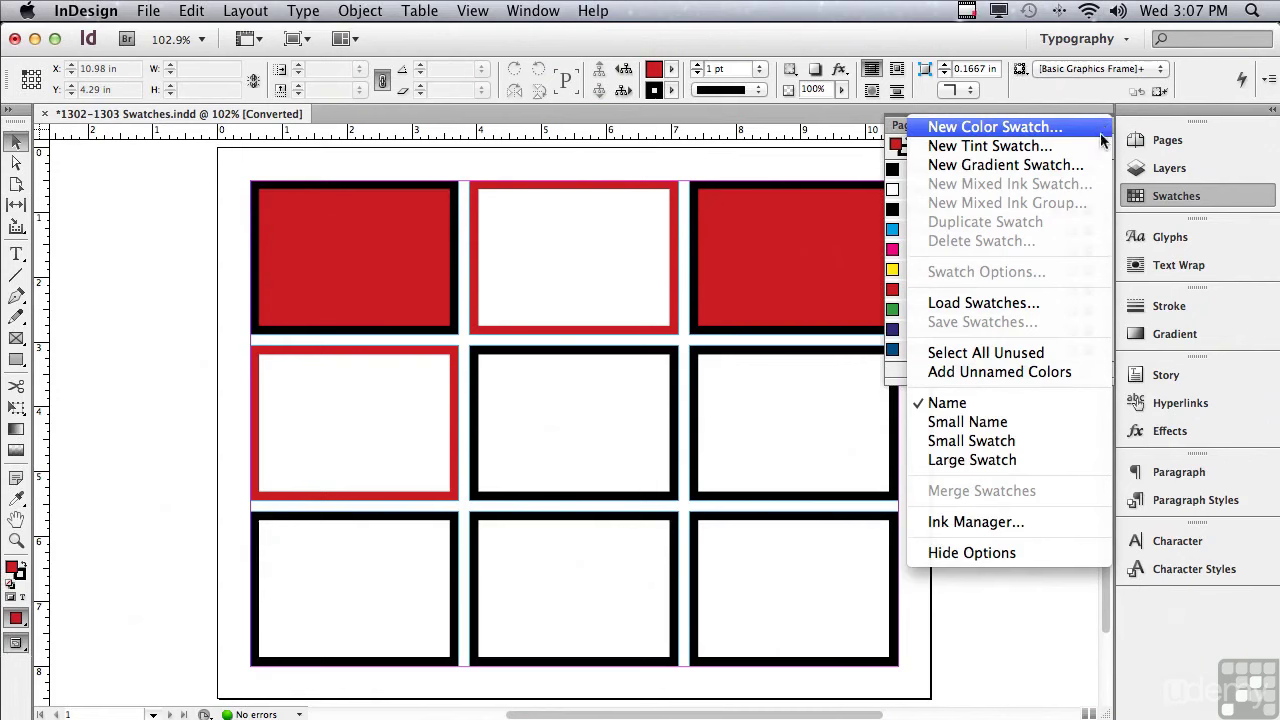
pyautogui.click(1055, 422)
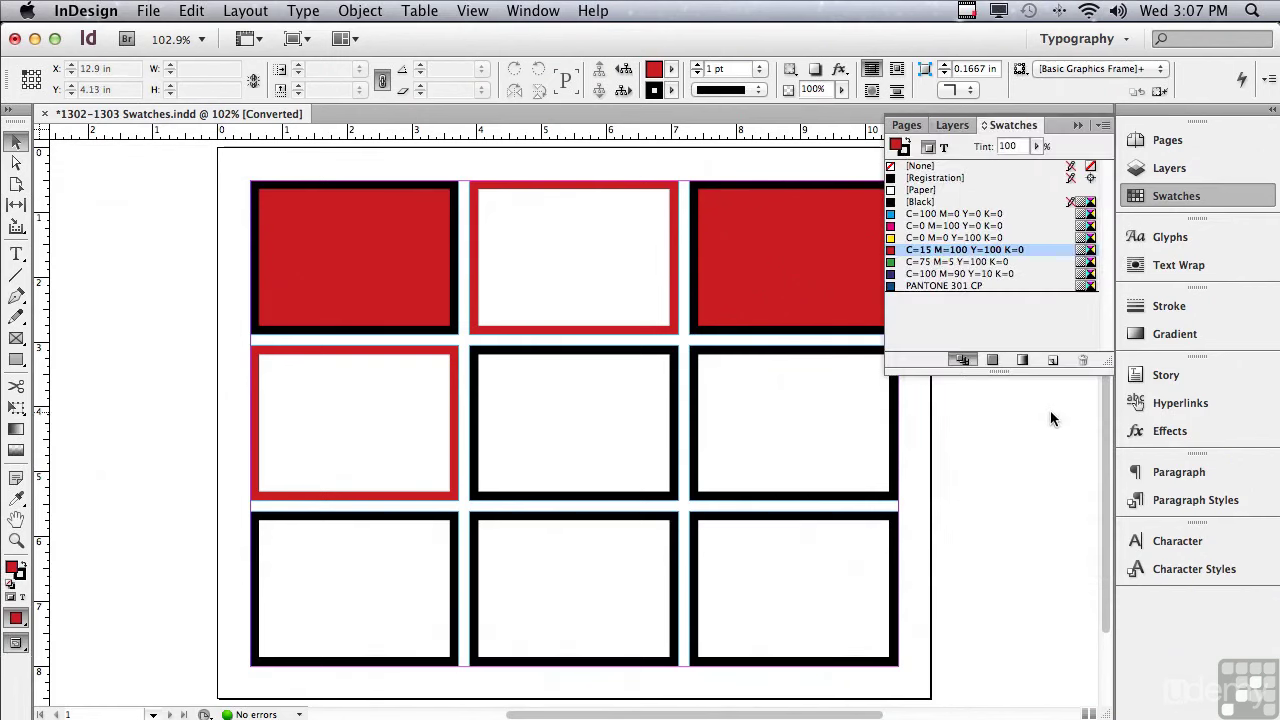
pyautogui.moveTo(963, 287)
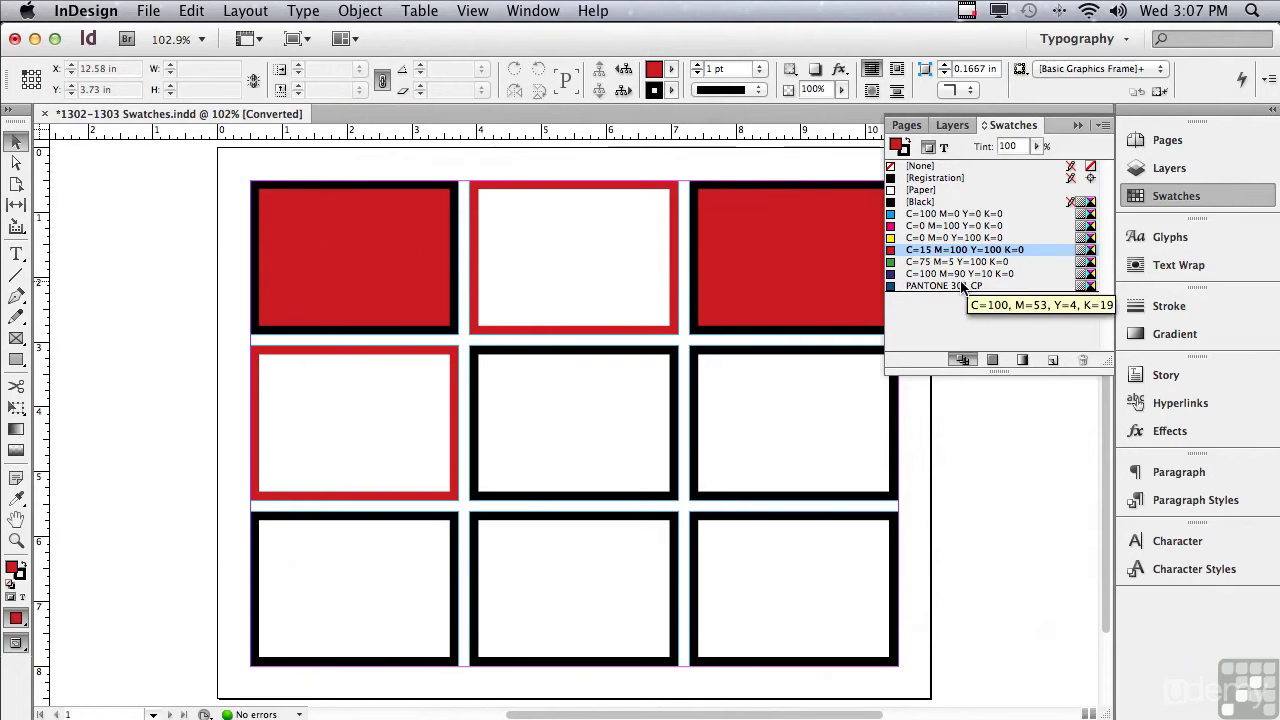
pyautogui.click(1100, 127)
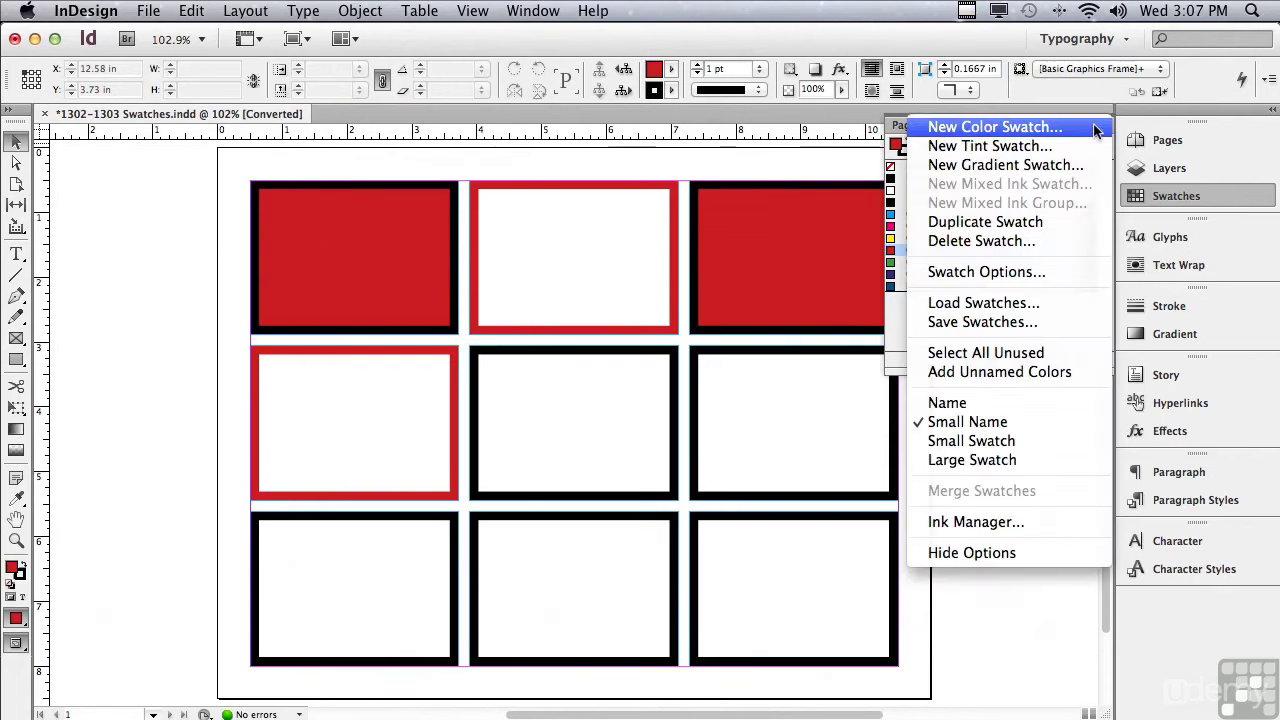
pyautogui.click(1049, 437)
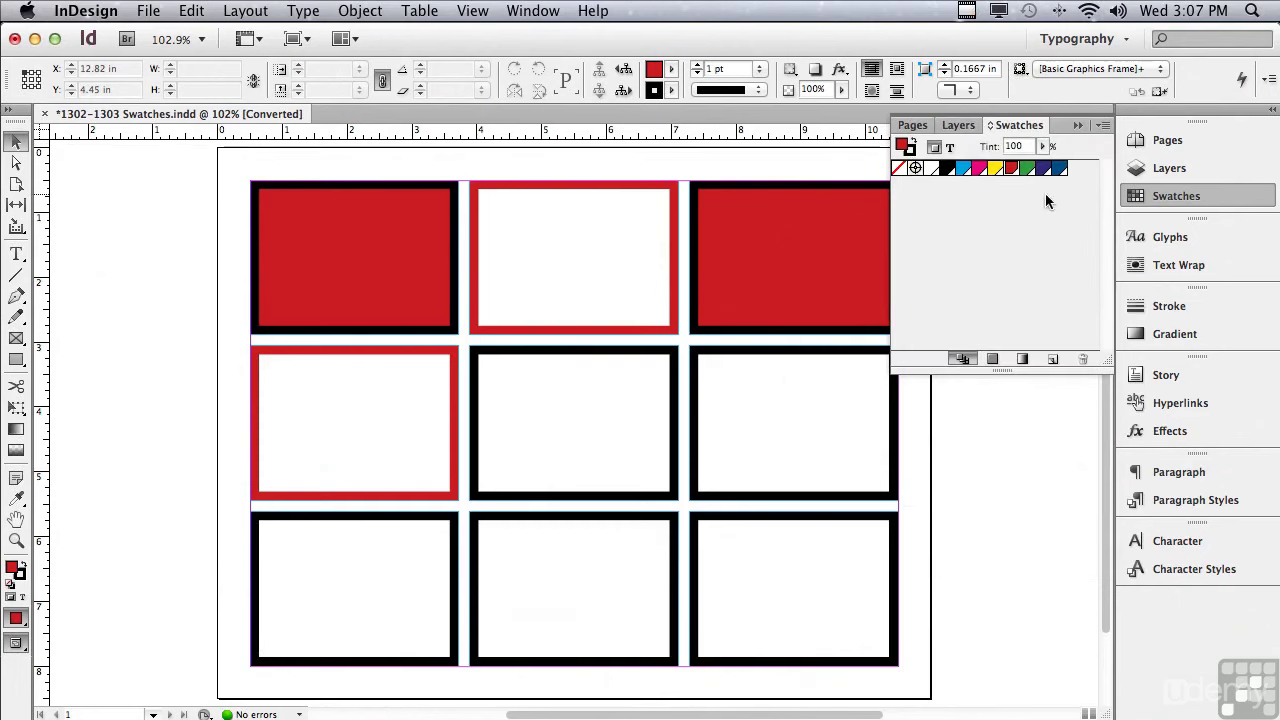
pyautogui.click(1102, 125)
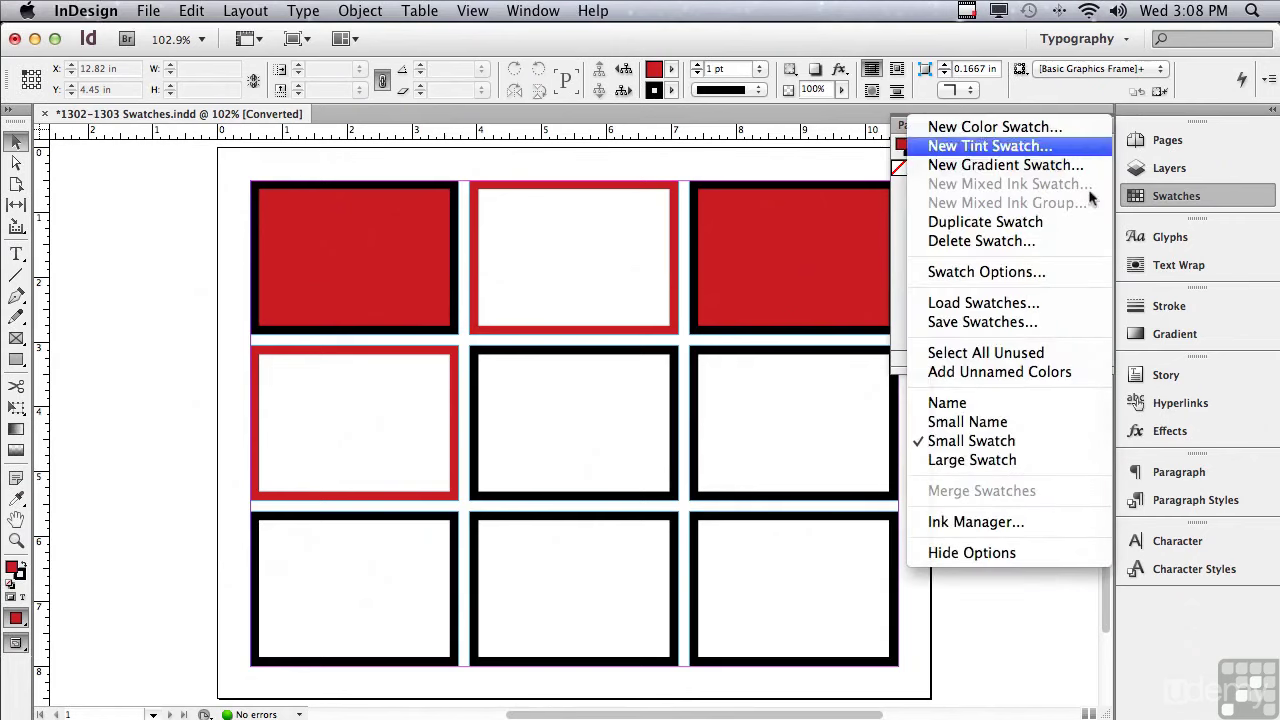
pyautogui.click(1066, 468)
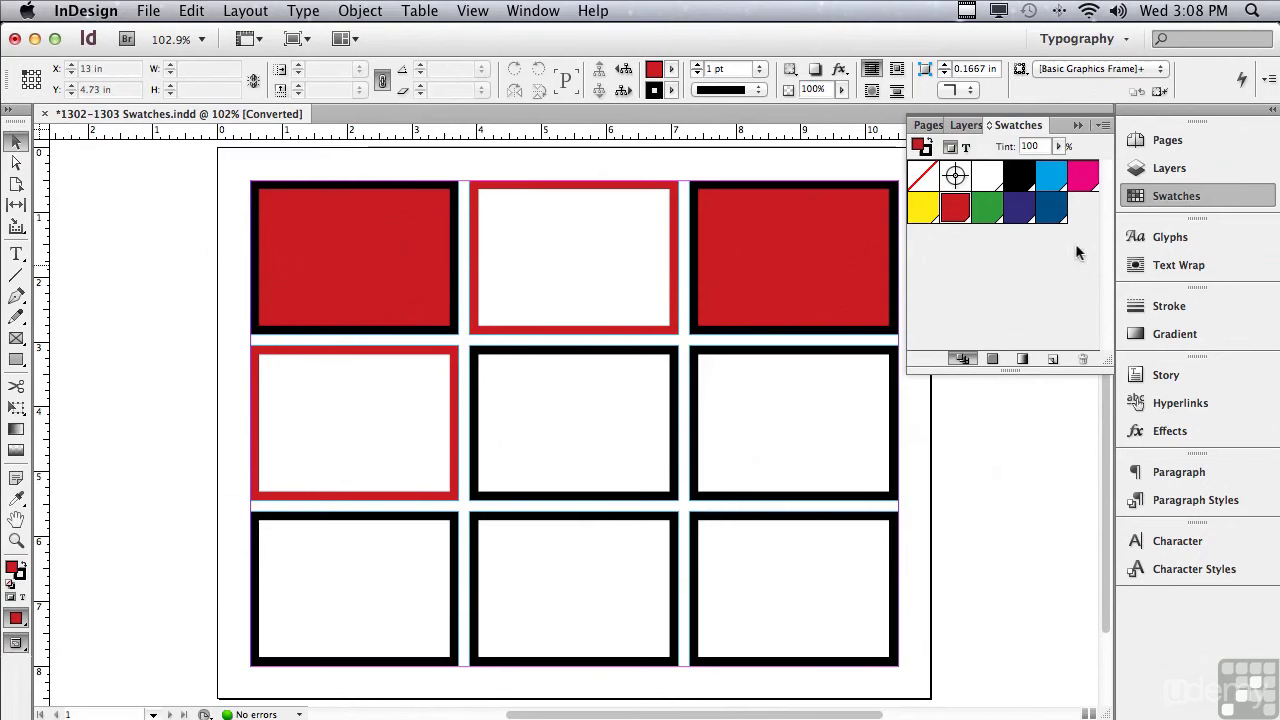
pyautogui.click(1103, 125)
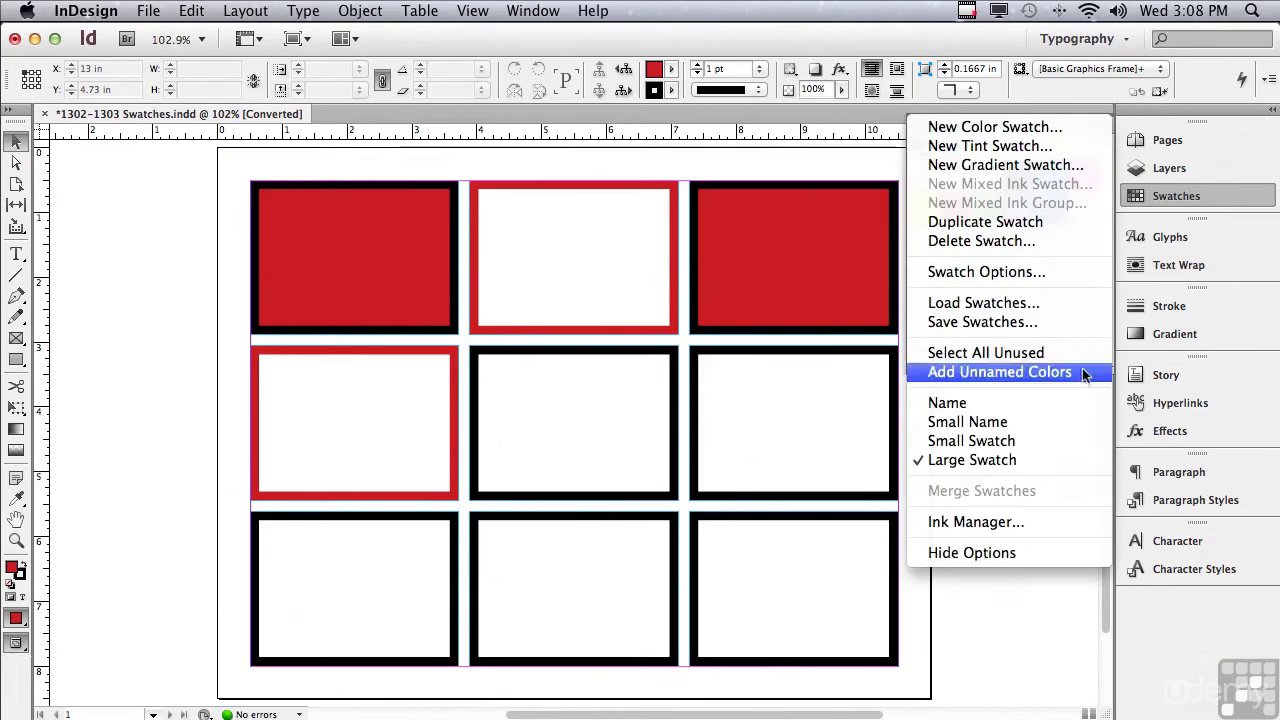
pyautogui.click(1080, 403)
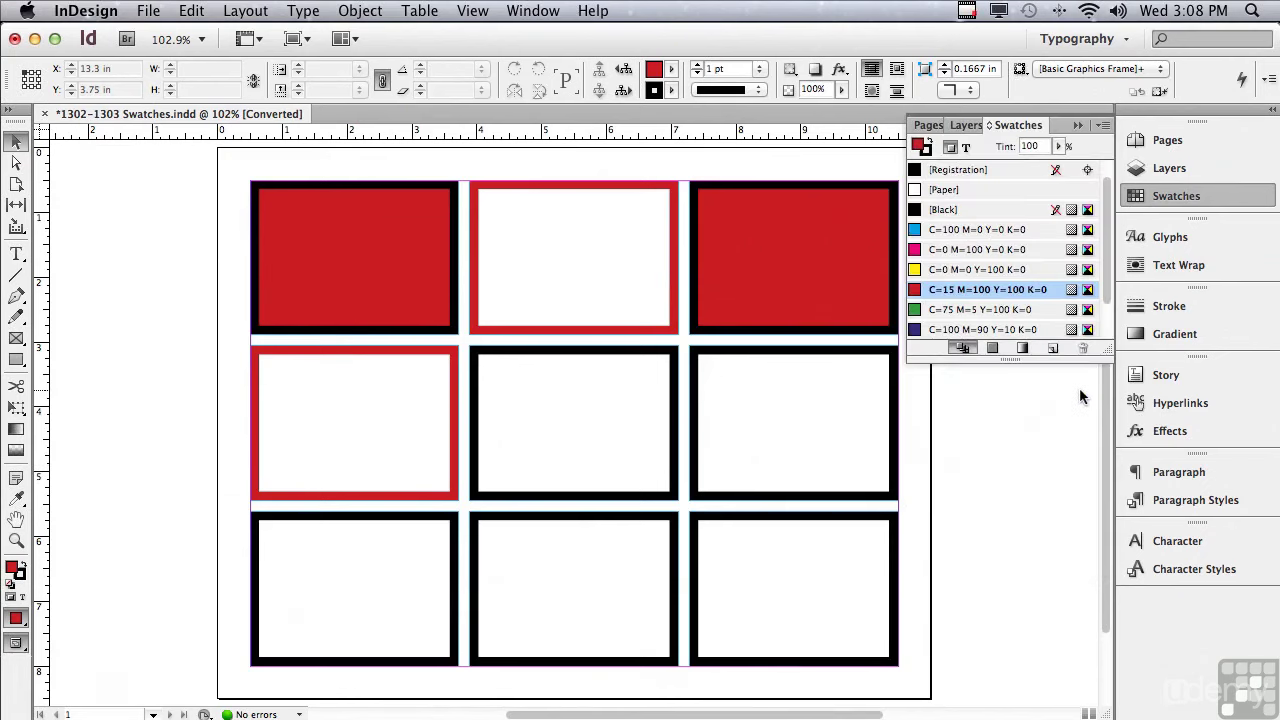